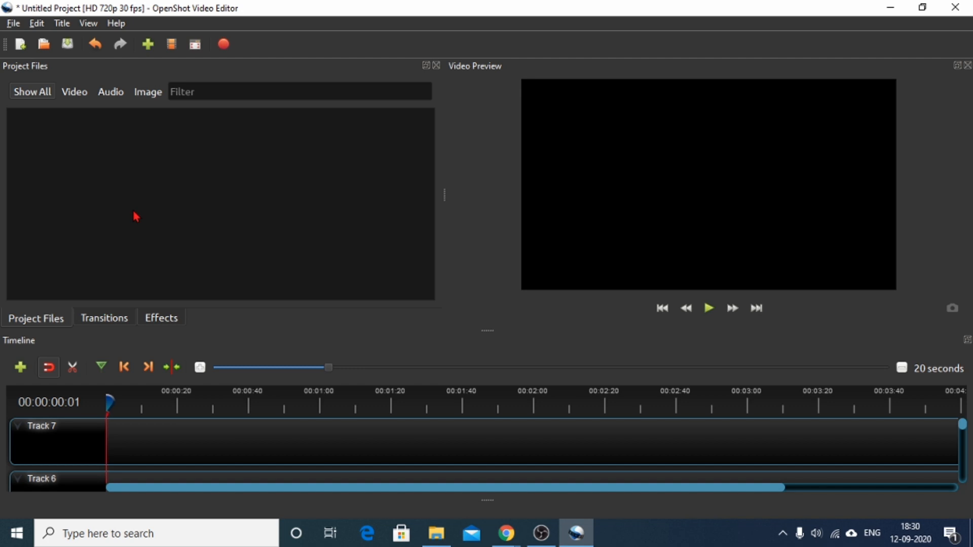
- Import all files from the 13th folder on the Desktop into the project
click(14, 30)
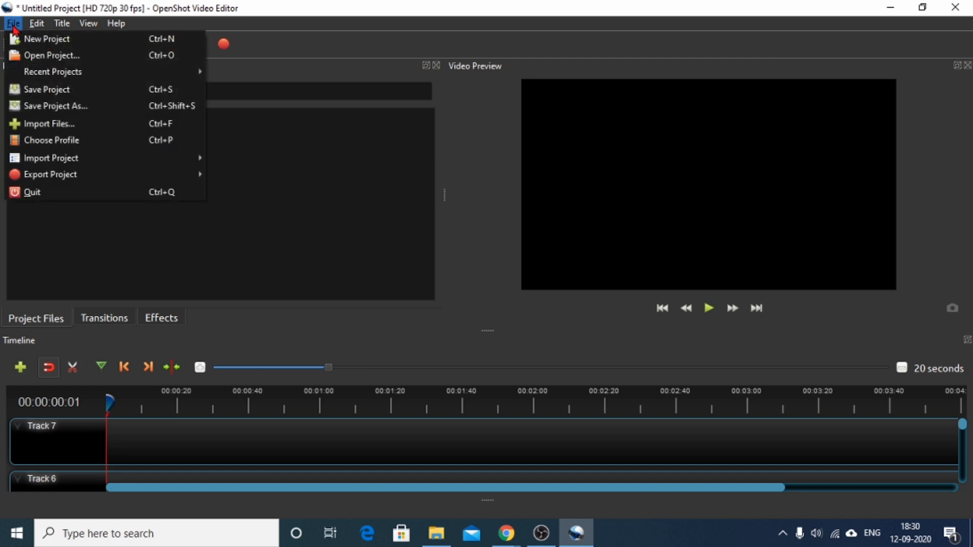
click(56, 128)
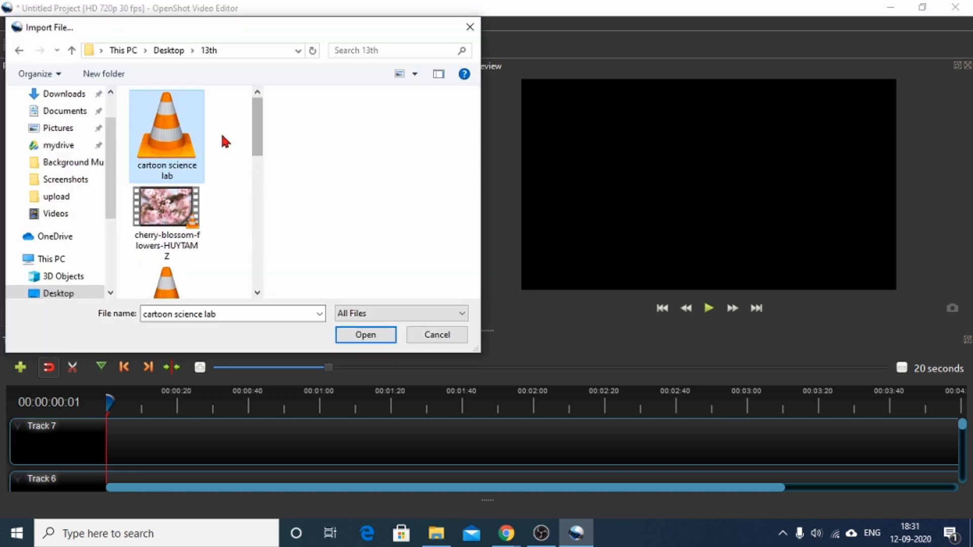
mouse_move(263, 120)
mouse_down()
mouse_move(267, 235)
mouse_move(264, 111)
mouse_up()
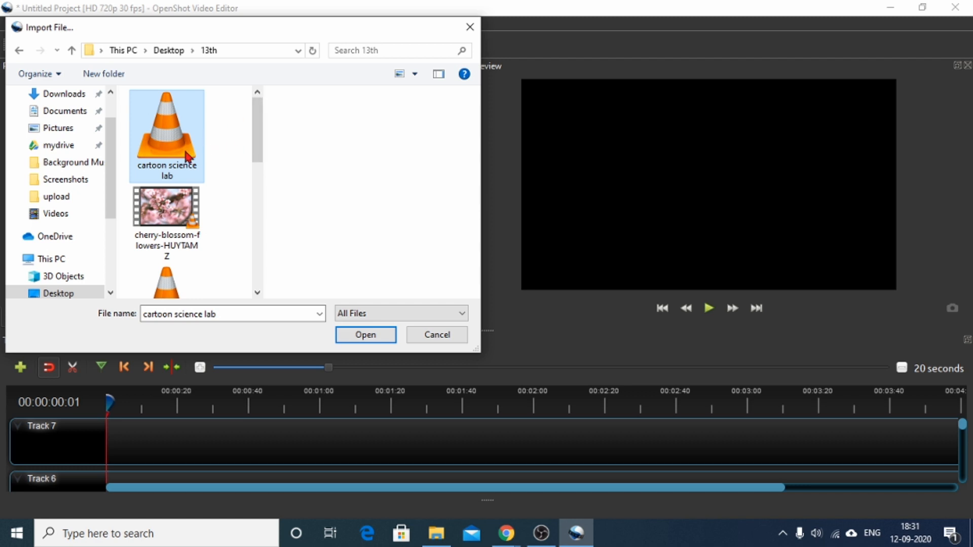
key(ctrl+a)
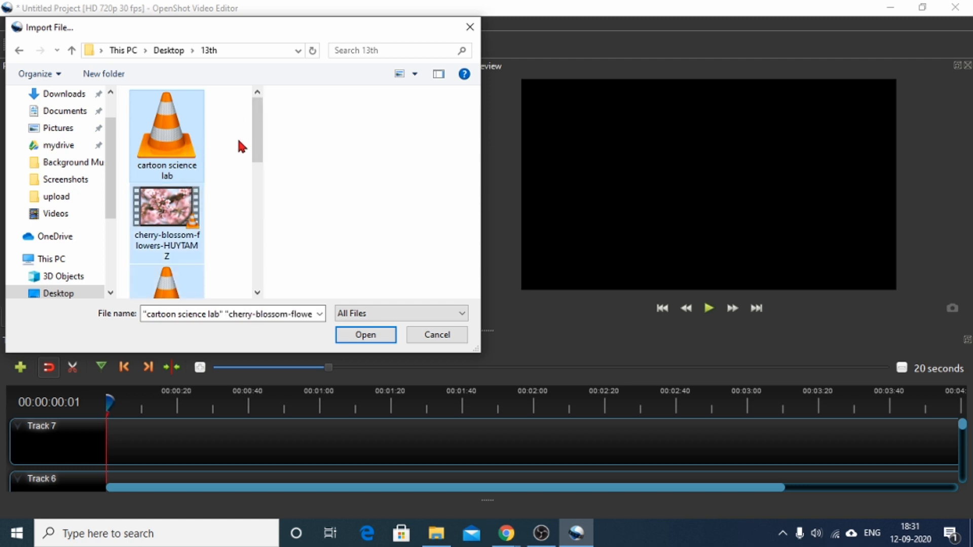
click(364, 337)
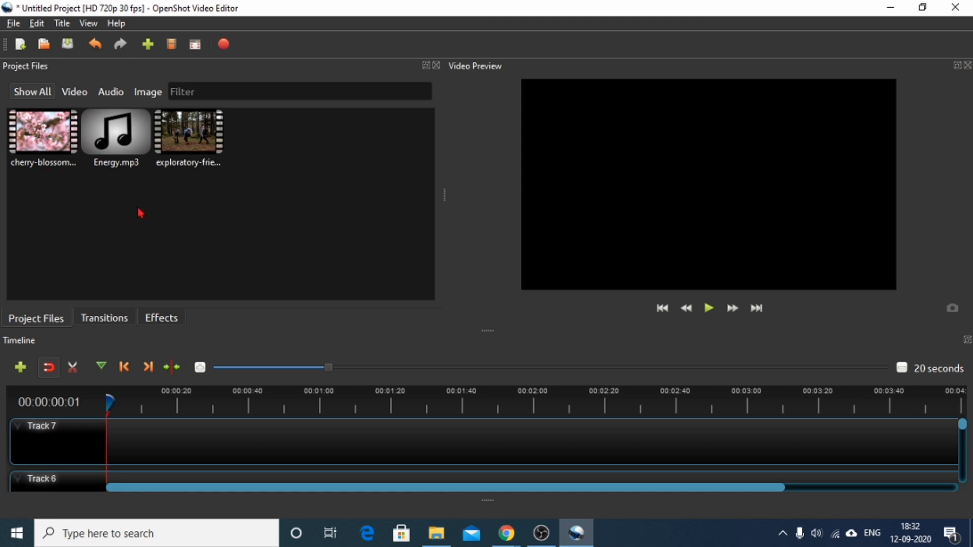
- Place the exploratory-friends forest clip at the start of Track 7, preview it briefly, and return the playhead to the beginning
click(203, 142)
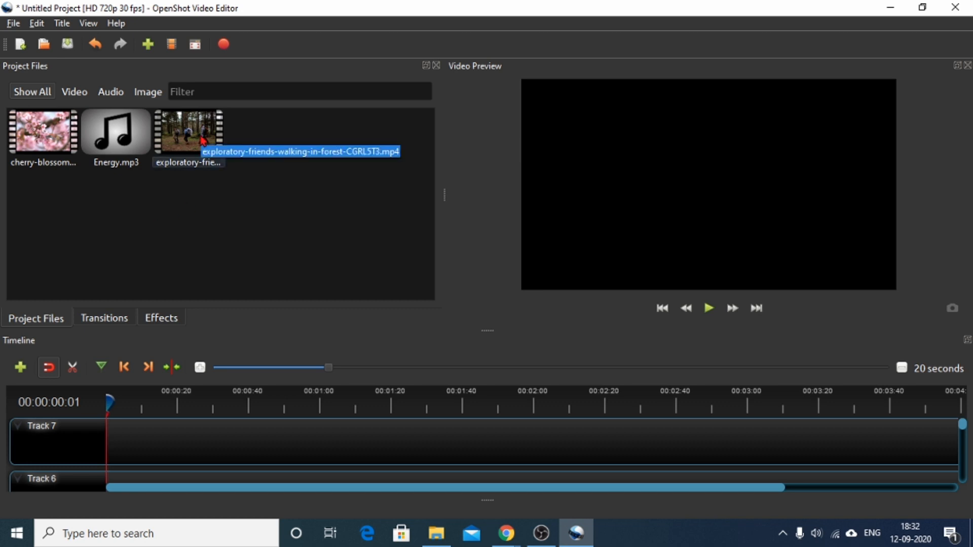
drag(203, 141, 131, 437)
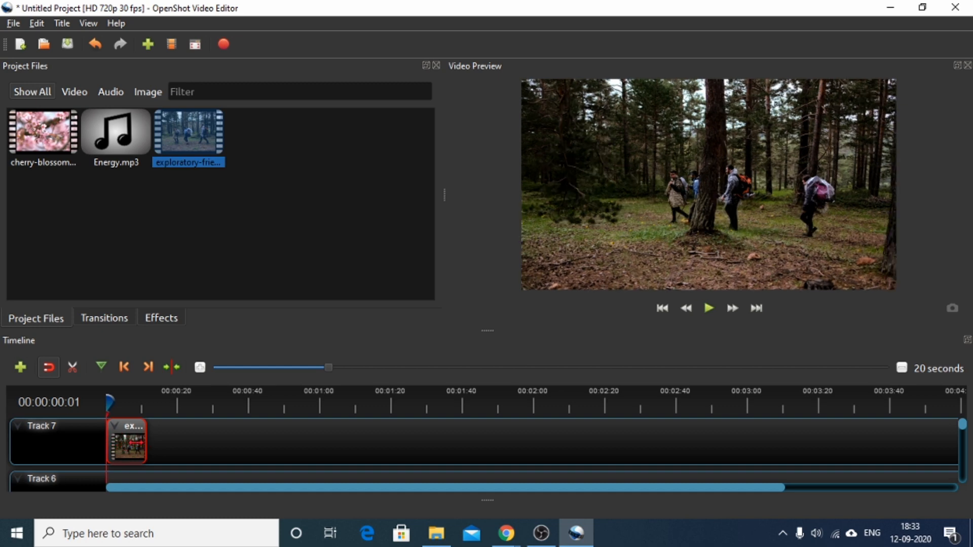
click(709, 308)
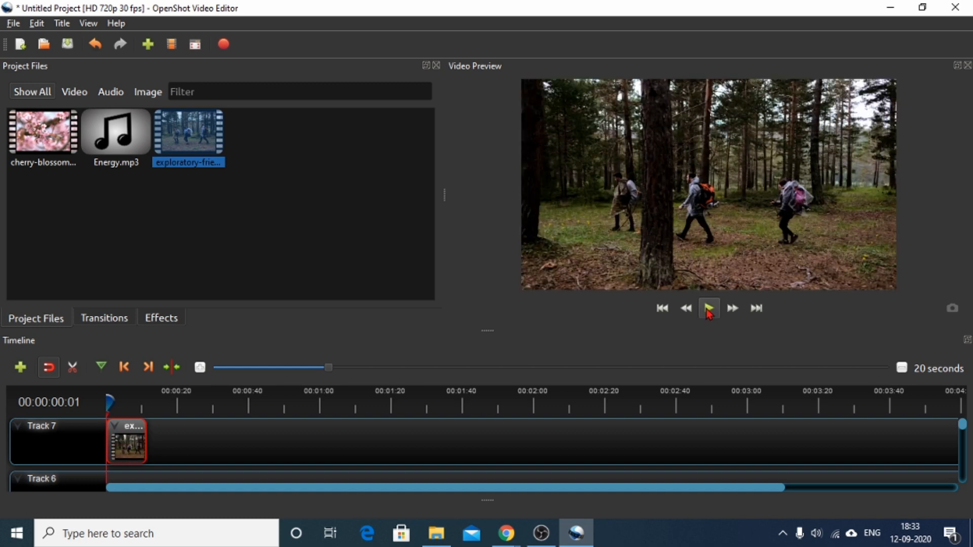
click(709, 310)
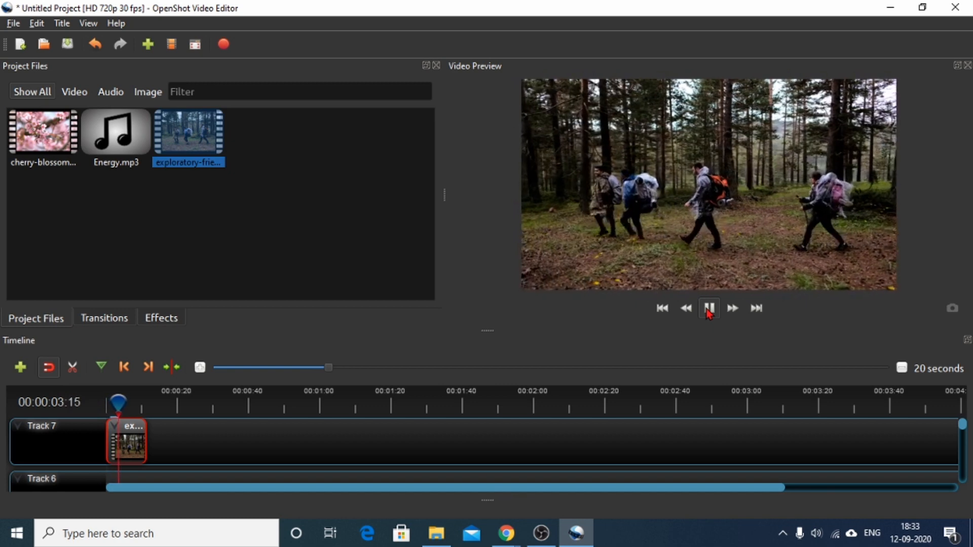
click(709, 310)
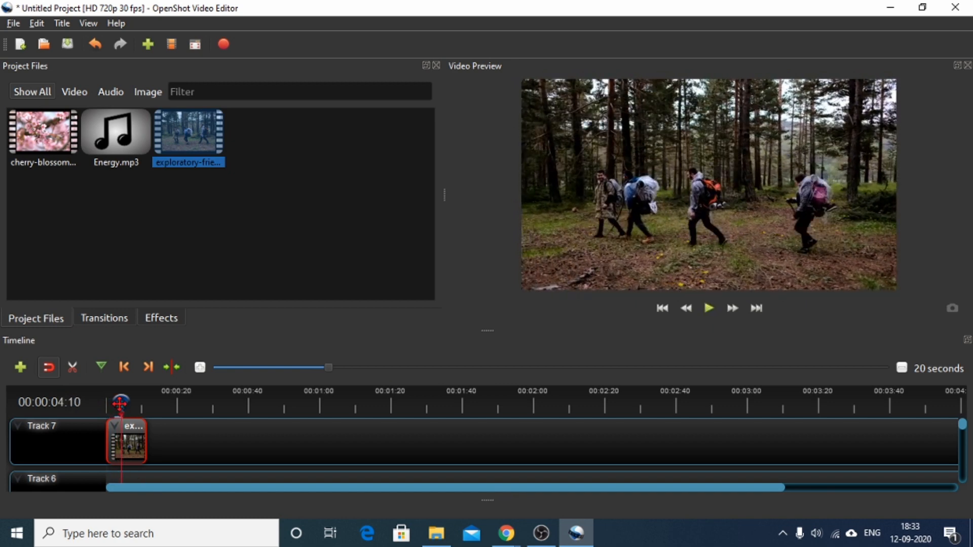
drag(121, 403, 108, 400)
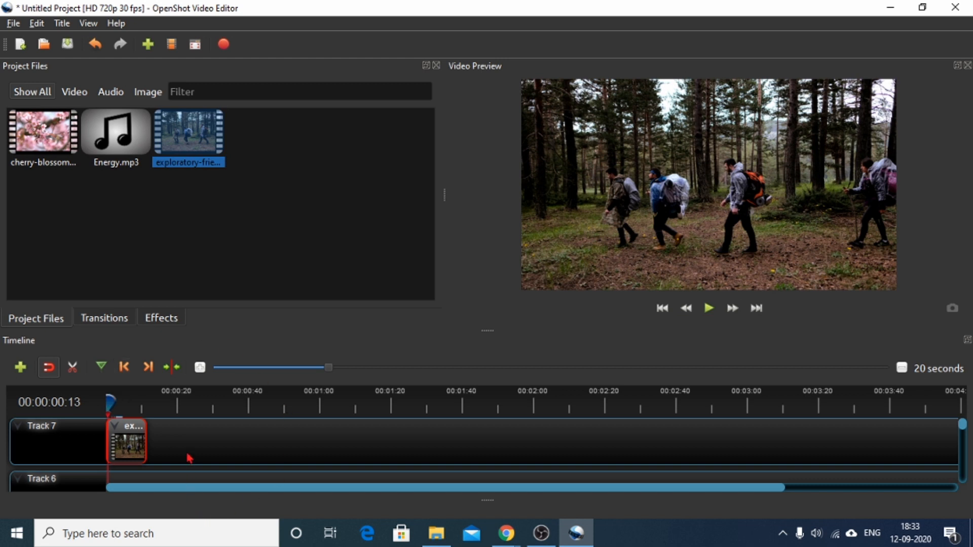
- Cut the forest clip on Track 7 with the Razor tool at about 4 and 9 seconds
click(73, 373)
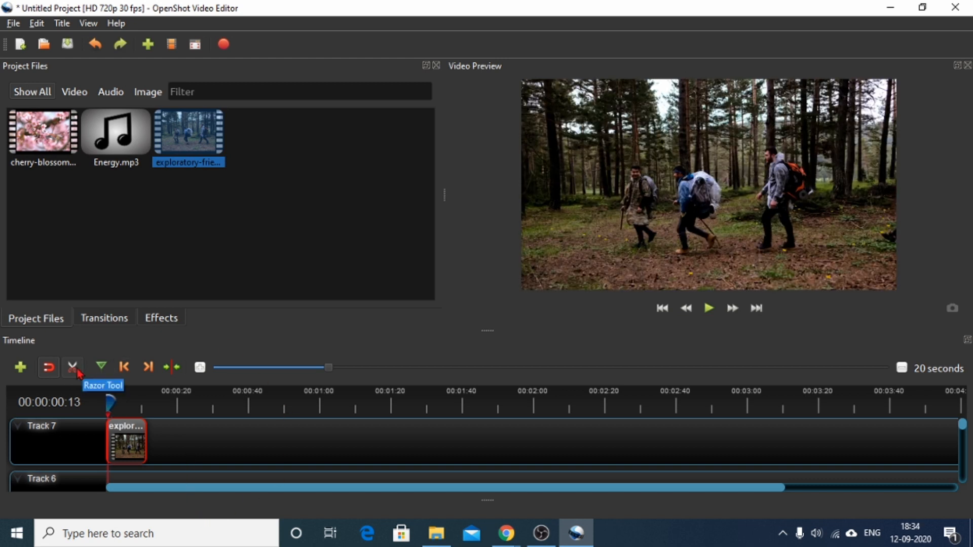
click(77, 369)
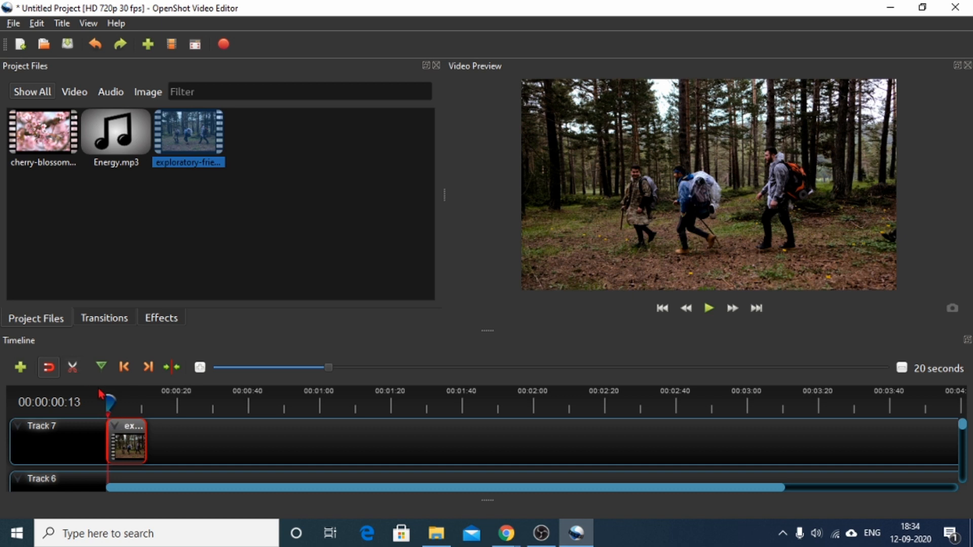
click(73, 367)
click(120, 431)
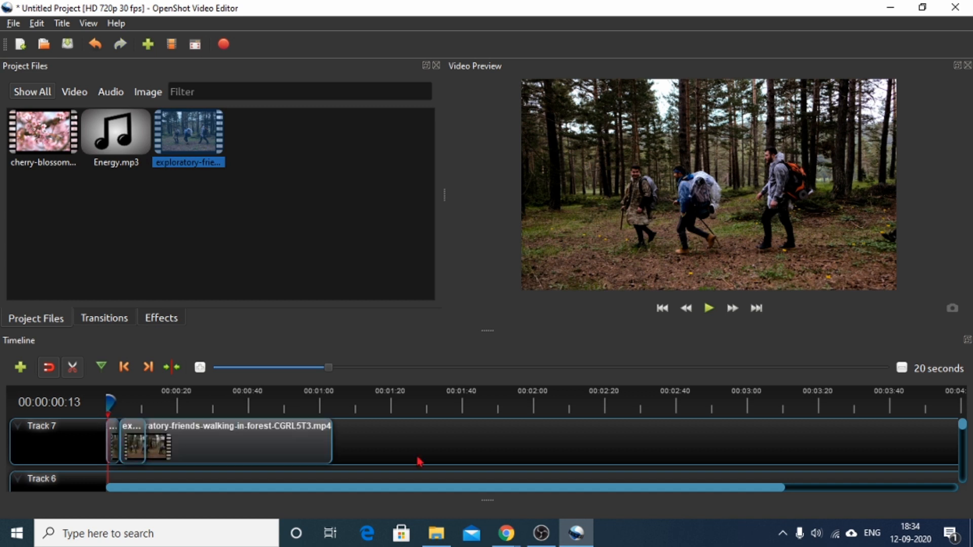
click(137, 436)
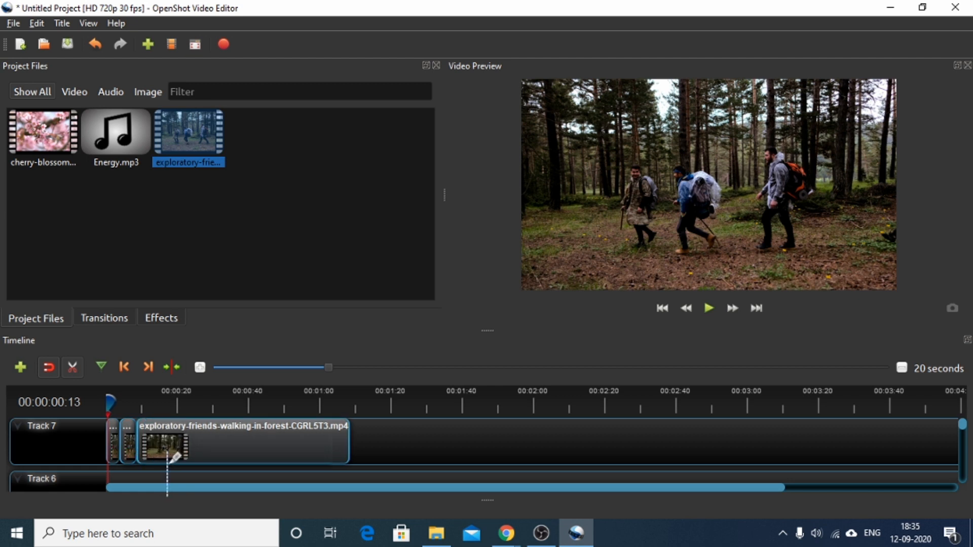
click(78, 372)
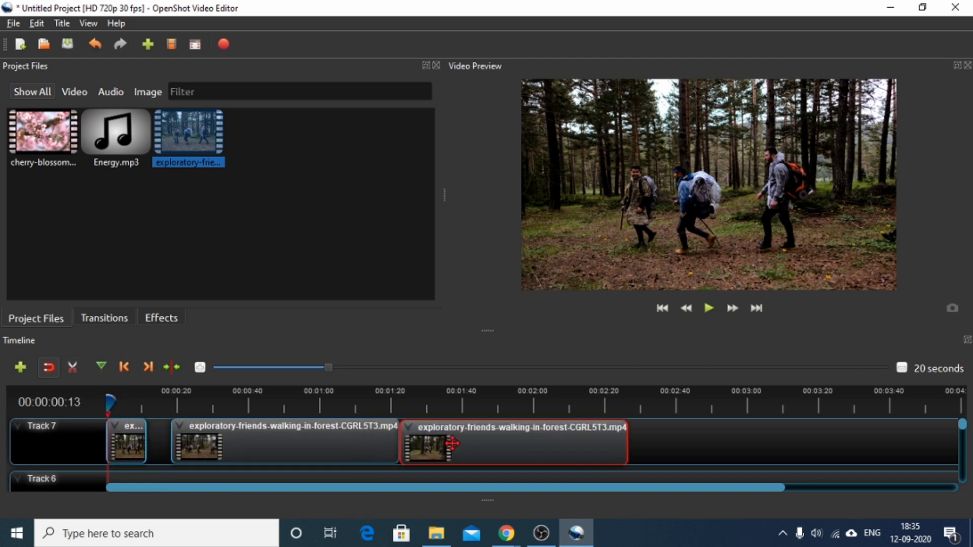
- Spread the cut forest pieces apart on Track 7 and delete the second and third pieces
drag(453, 443, 498, 444)
drag(343, 439, 241, 441)
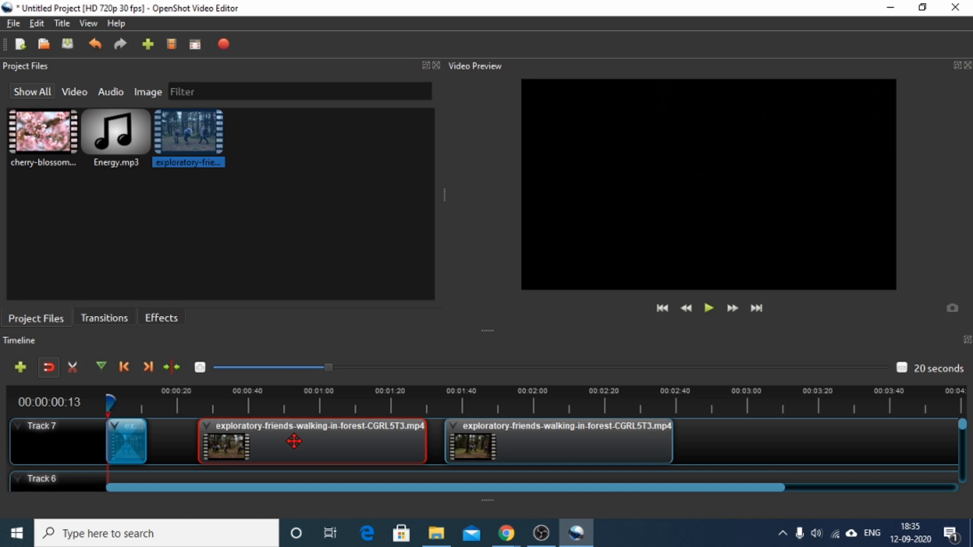
key(Delete)
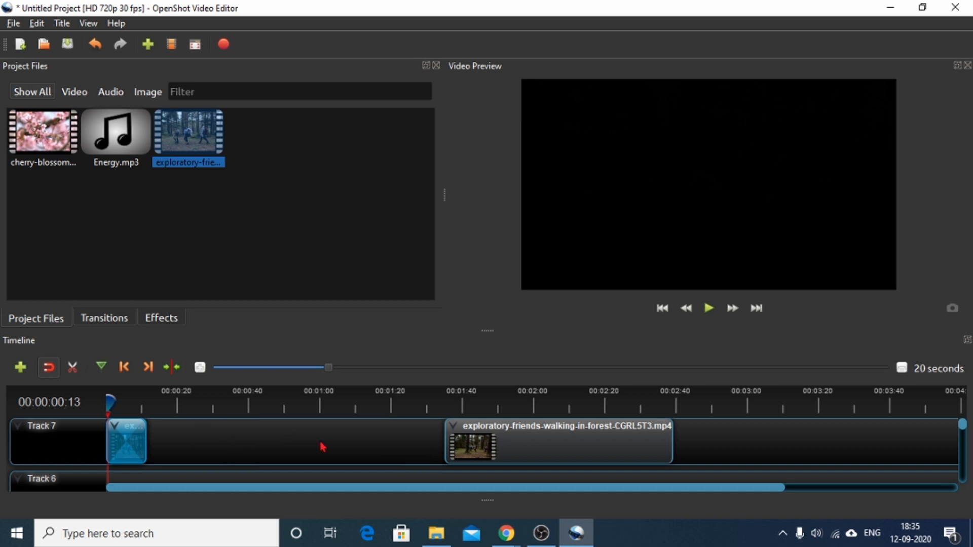
click(469, 444)
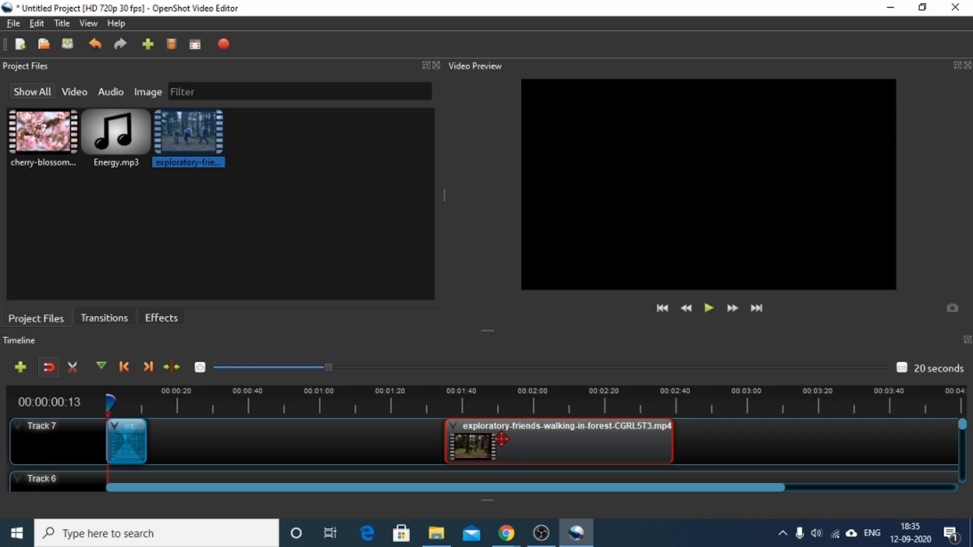
key(Delete)
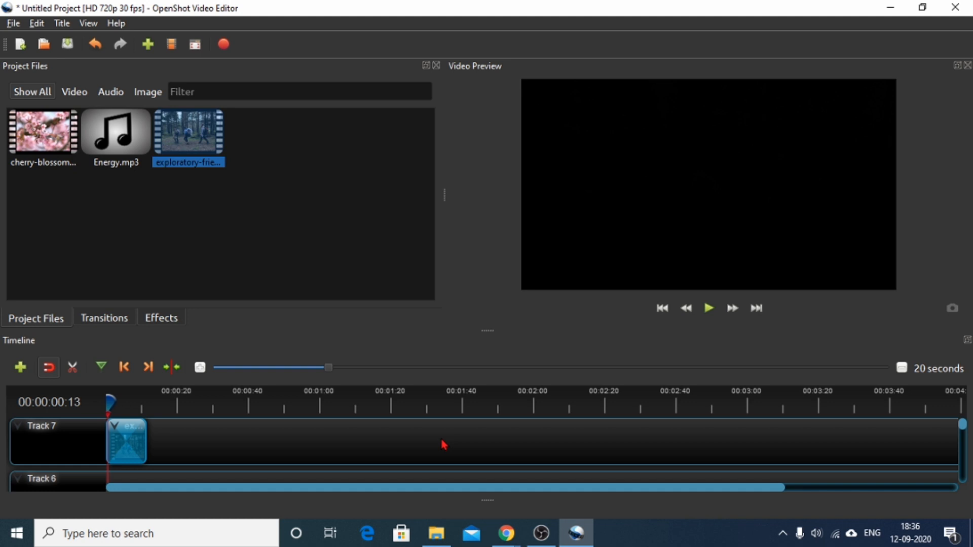
- Play back the forest piece remaining at the start of Track 7
click(136, 444)
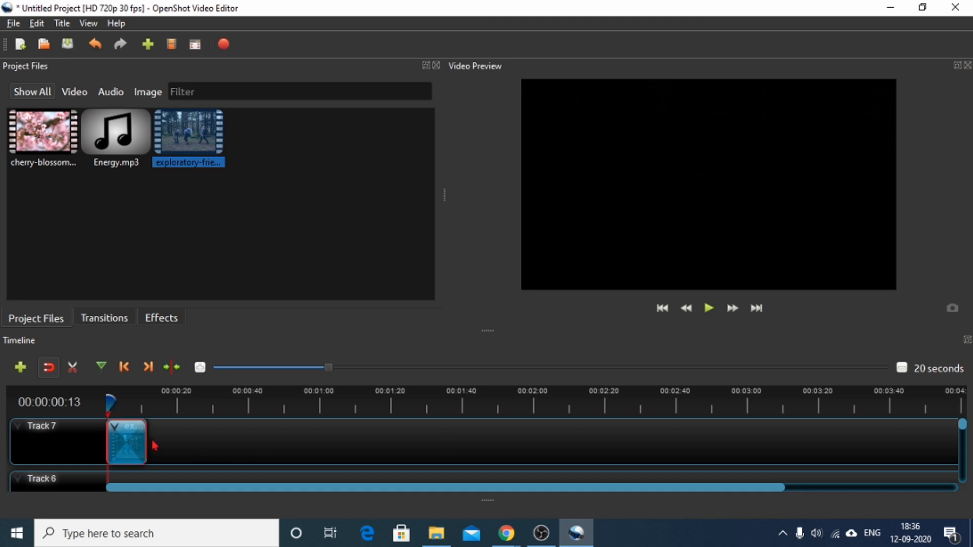
click(183, 445)
click(708, 308)
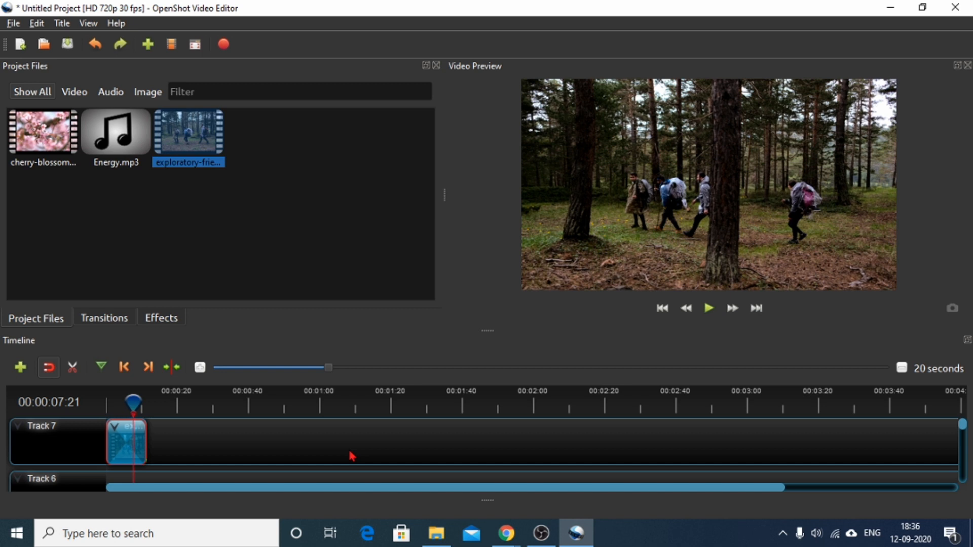
- Undo the deletions, moves and cuts made to the forest clip on Track 7
key(ctrl+z)
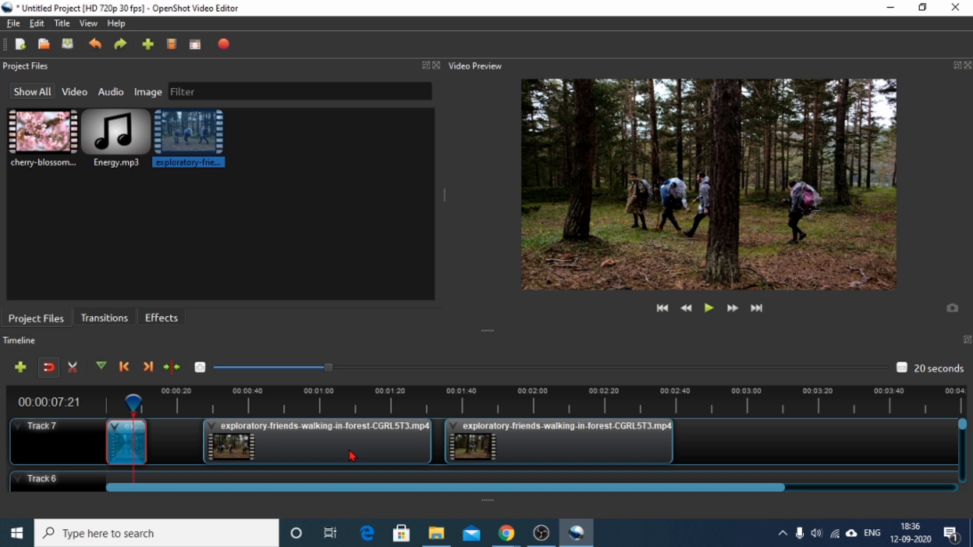
key(ctrl+z)
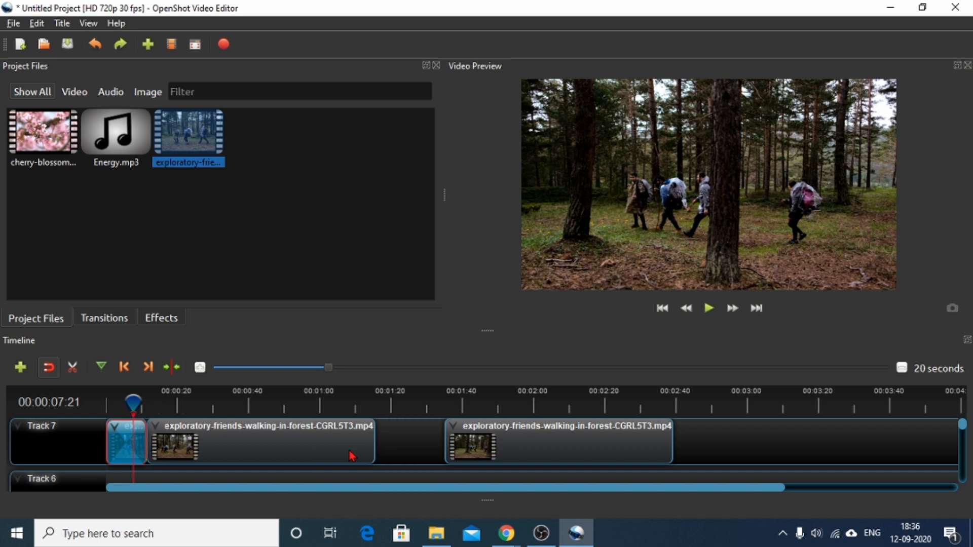
key(ctrl+z)
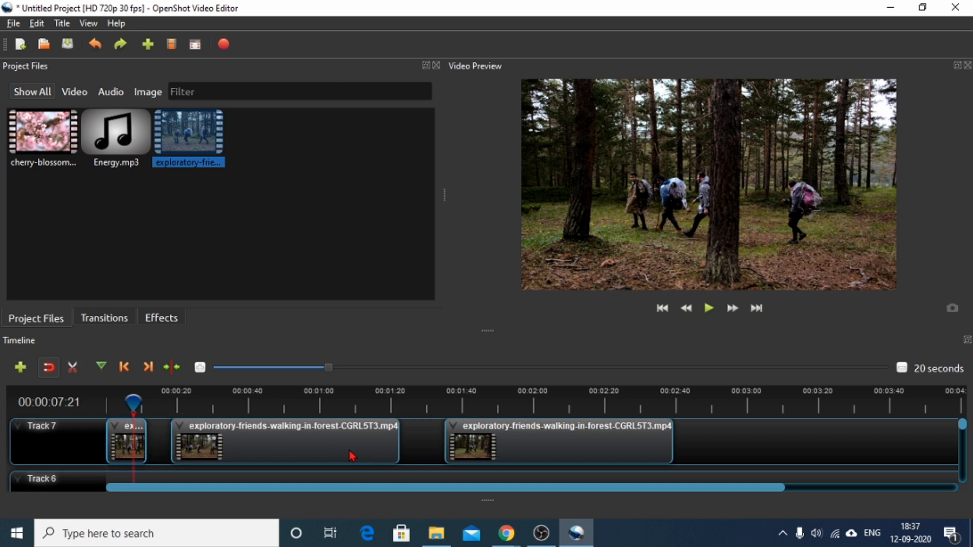
key(ctrl+z)
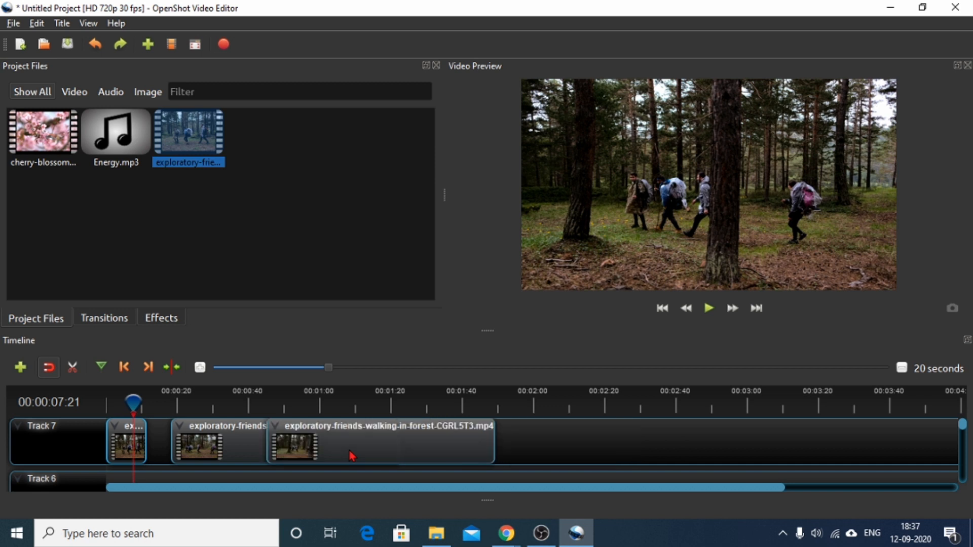
key(ctrl+z)
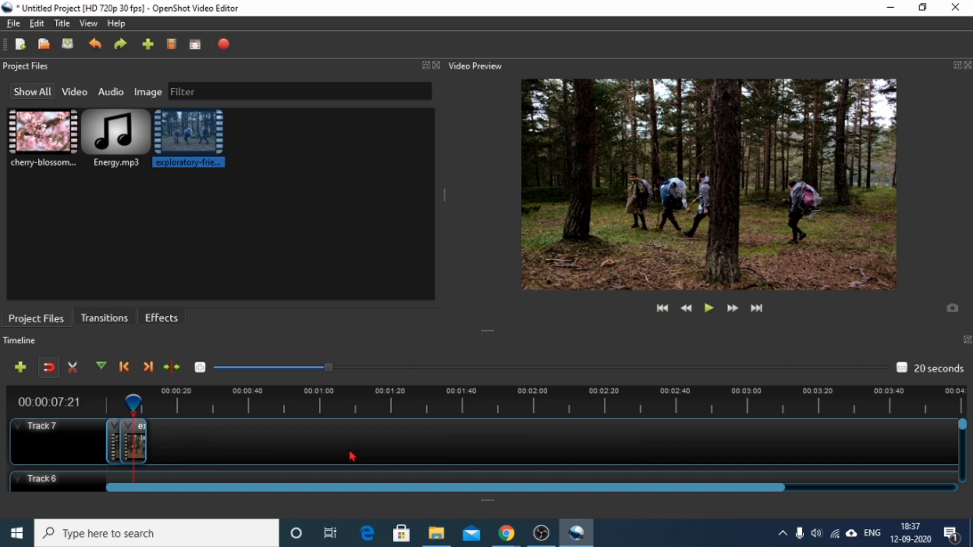
key(ctrl+z)
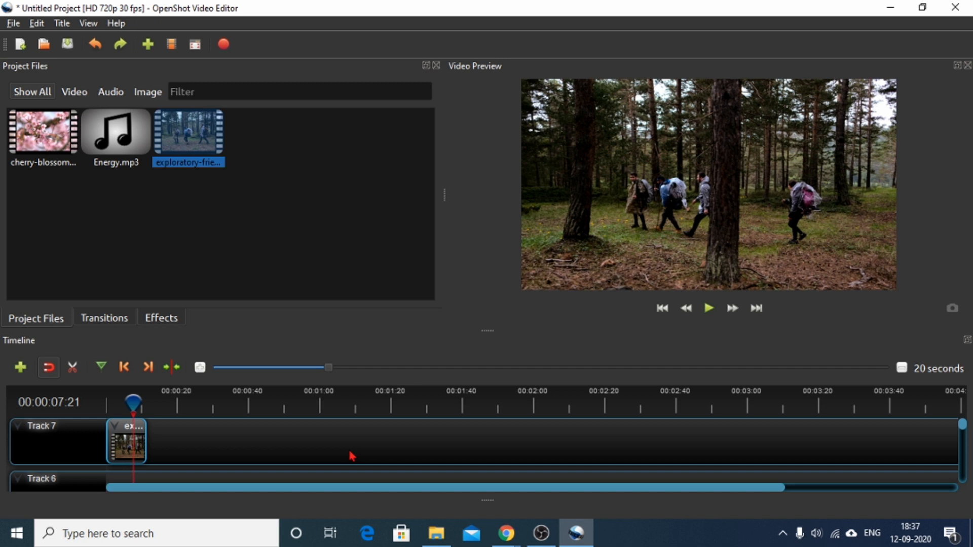
key(ctrl+z)
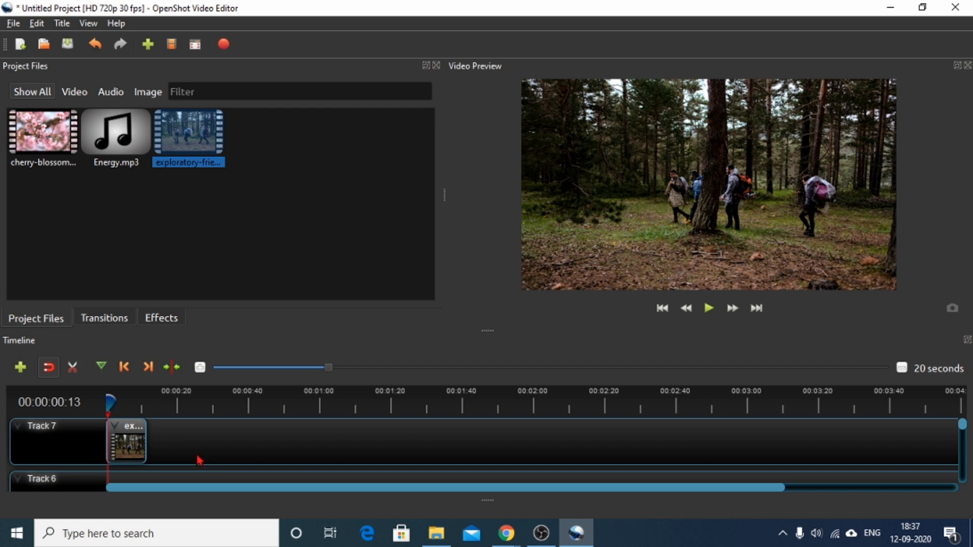
- Cut the forest clip at about 6 seconds with the Razor tool and move its second piece to about 38 seconds on Track 7
click(75, 371)
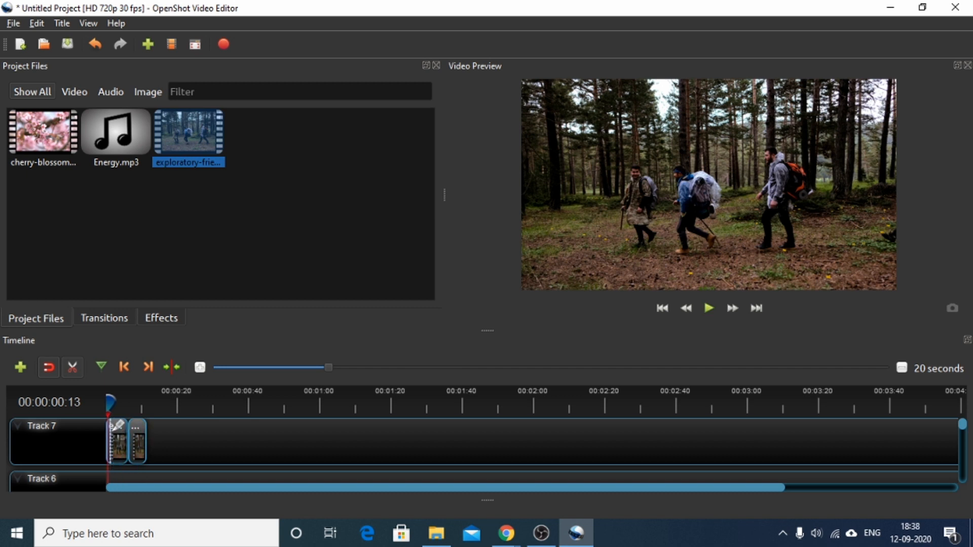
click(75, 369)
click(138, 436)
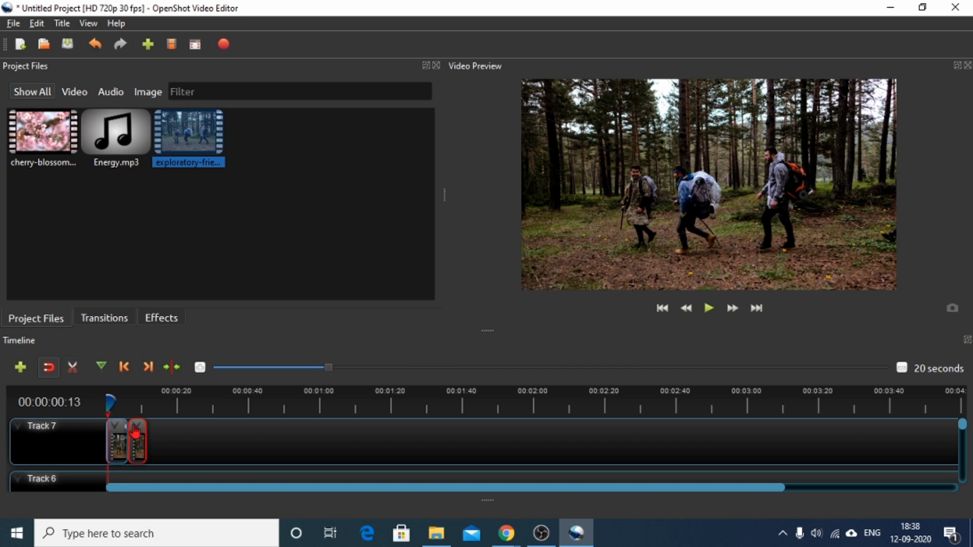
right_click(141, 435)
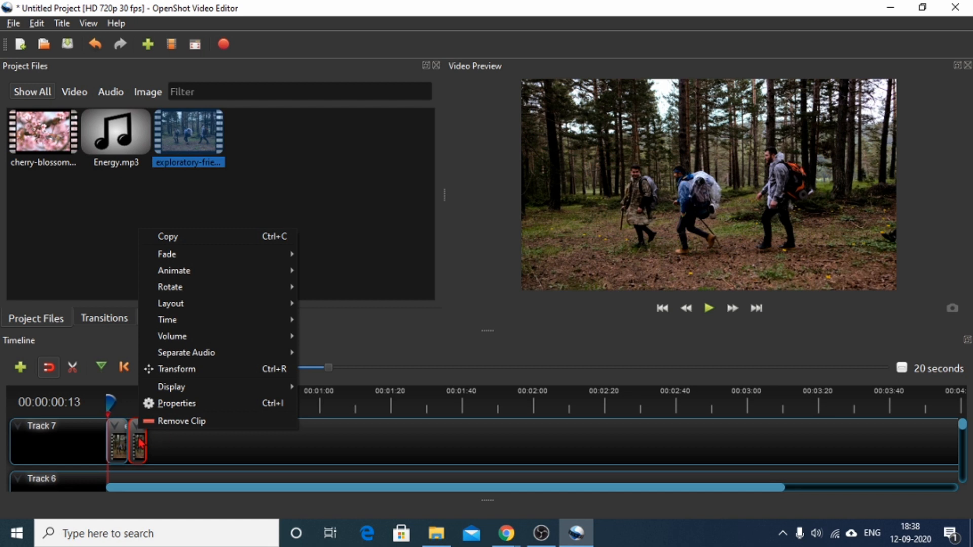
click(140, 442)
drag(140, 441, 249, 437)
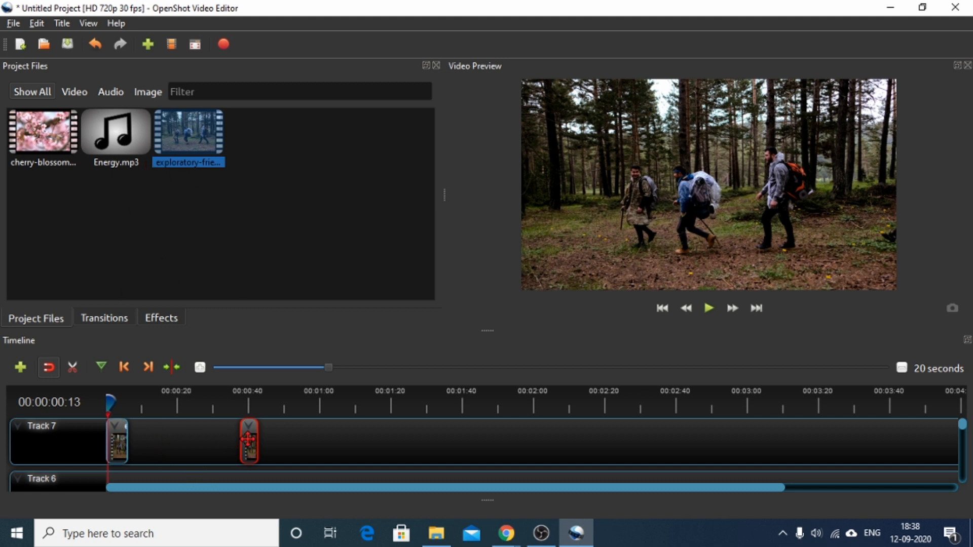
- Insert the cherry-blossom clip on Track 7 between the two forest pieces, starting at about 15 seconds
click(53, 136)
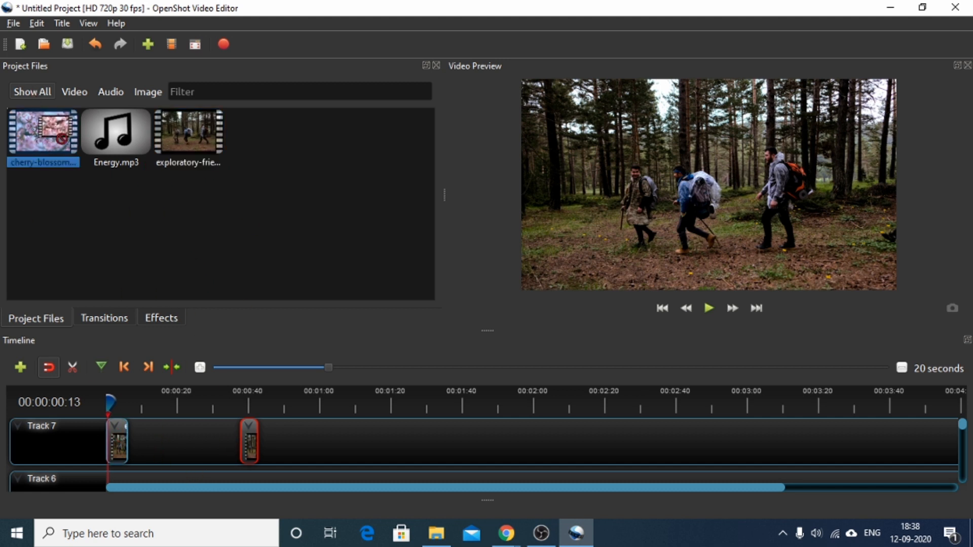
drag(35, 124, 176, 445)
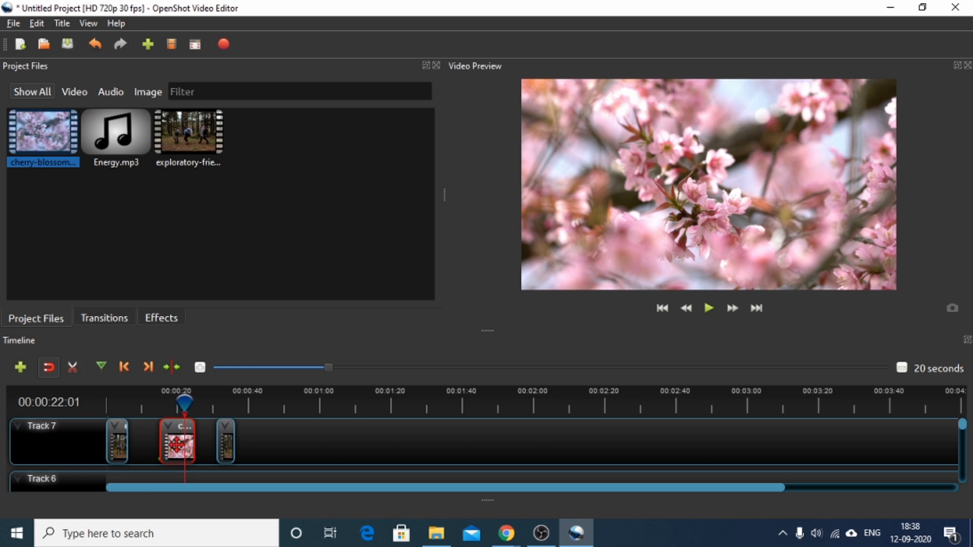
- Close the gaps on Track 7 by butting the cherry-blossom clip and the second forest piece end to end after the first forest piece
click(45, 365)
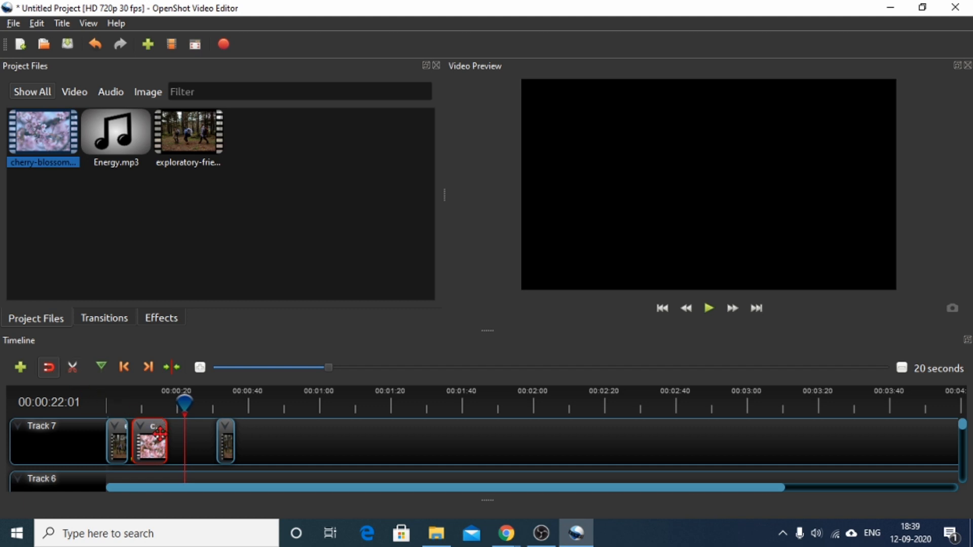
drag(160, 434, 156, 434)
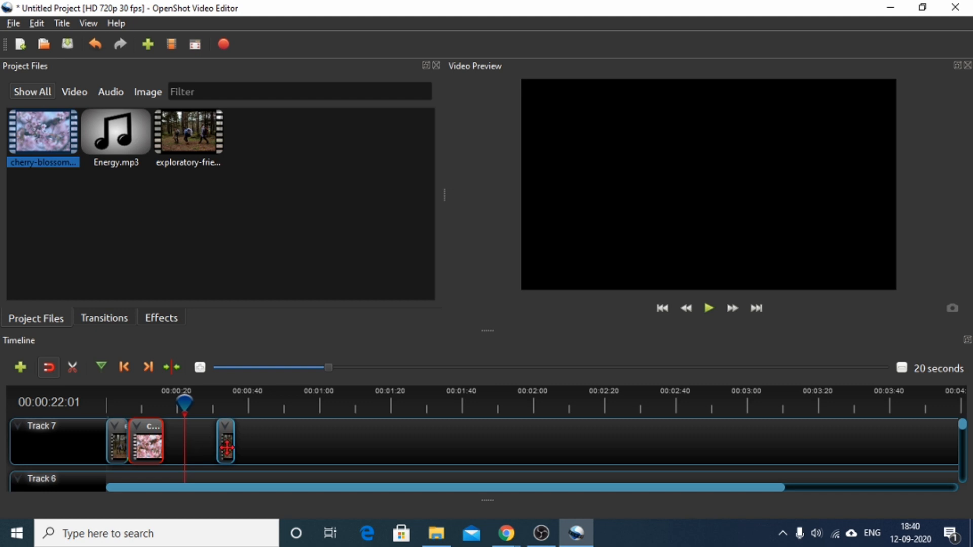
drag(227, 447, 174, 447)
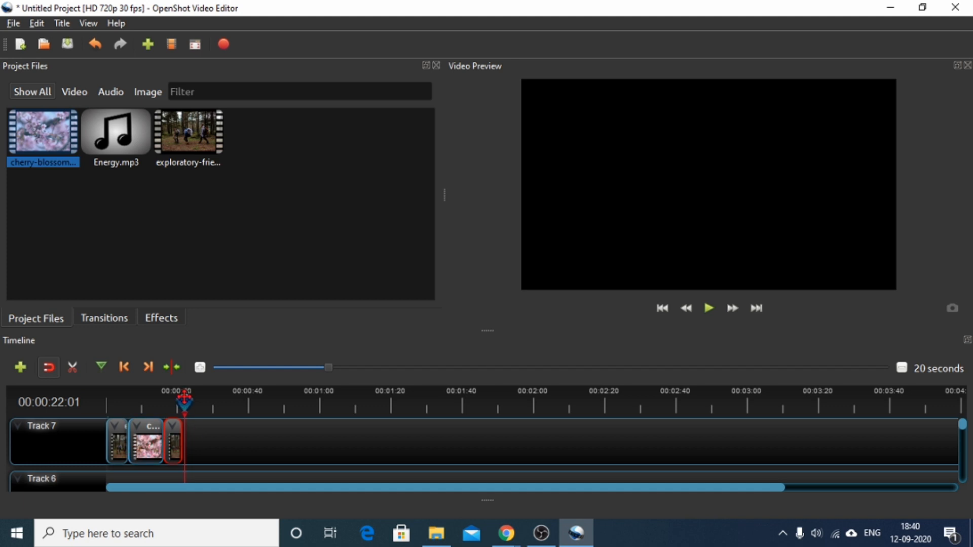
- Play back the joined clips on Track 7 from about 5 seconds
drag(184, 399, 123, 402)
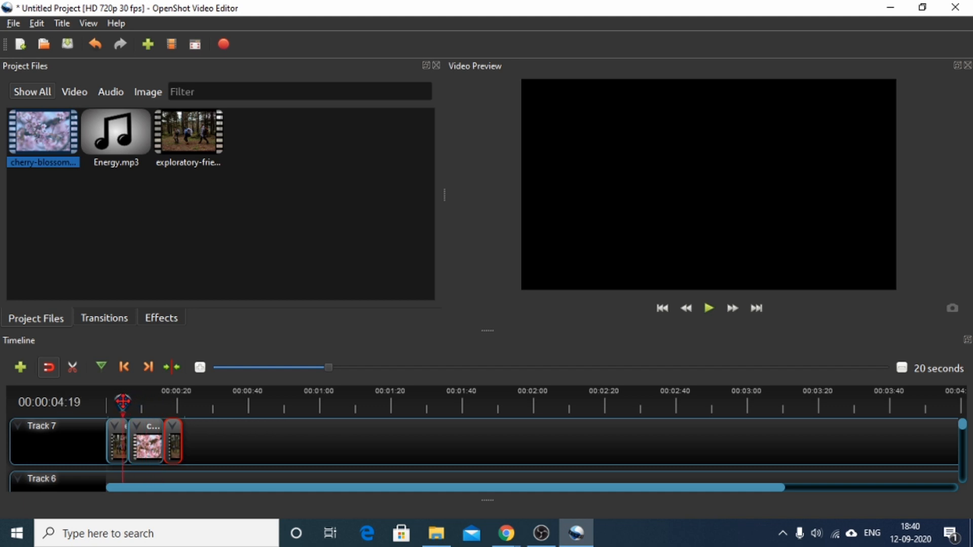
click(158, 440)
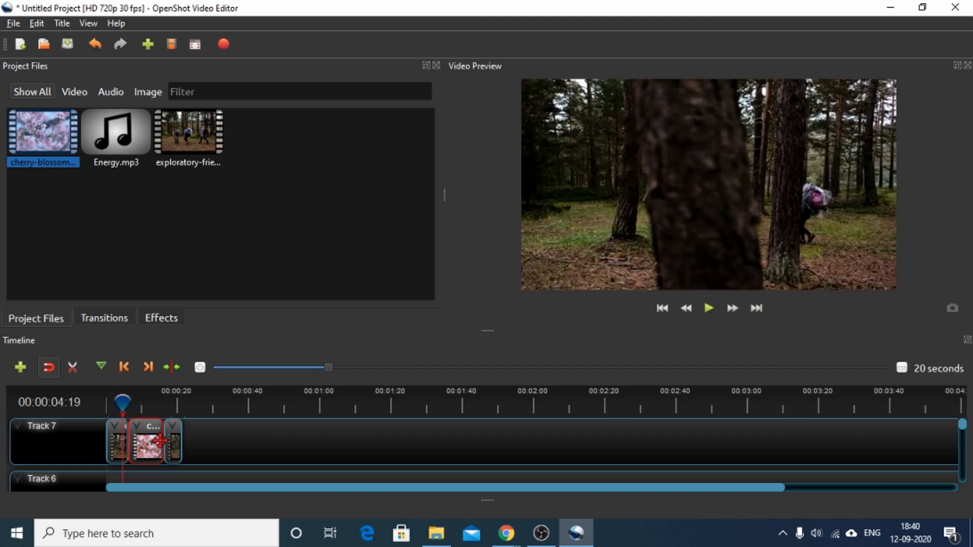
key(space)
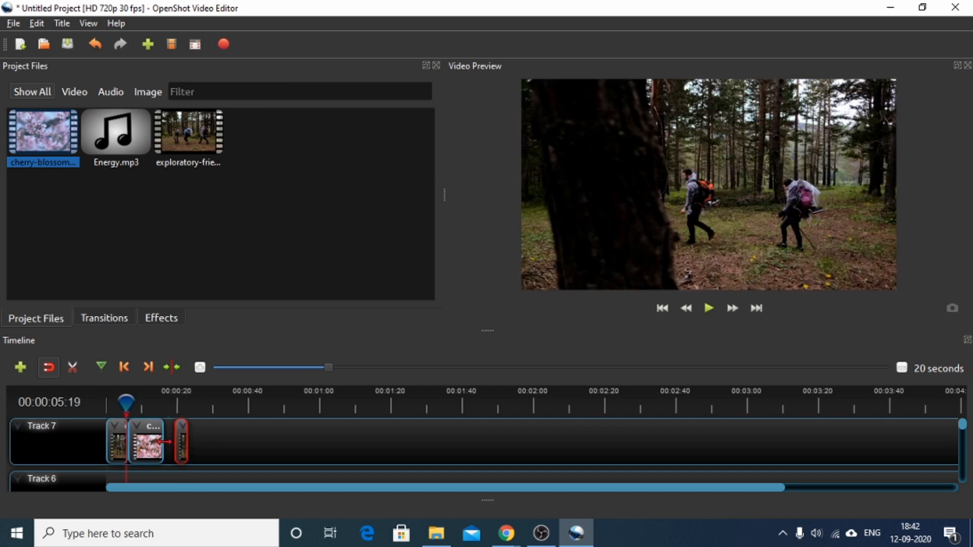
- Trim the end of the cherry-blossom clip to about 12 seconds and play back the cut from about 5 seconds
drag(164, 442, 152, 442)
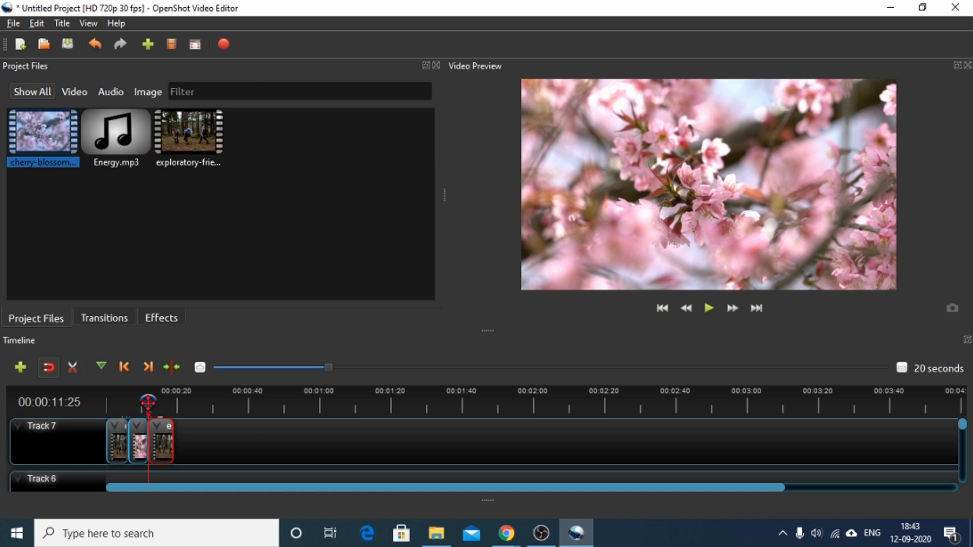
drag(148, 401, 126, 397)
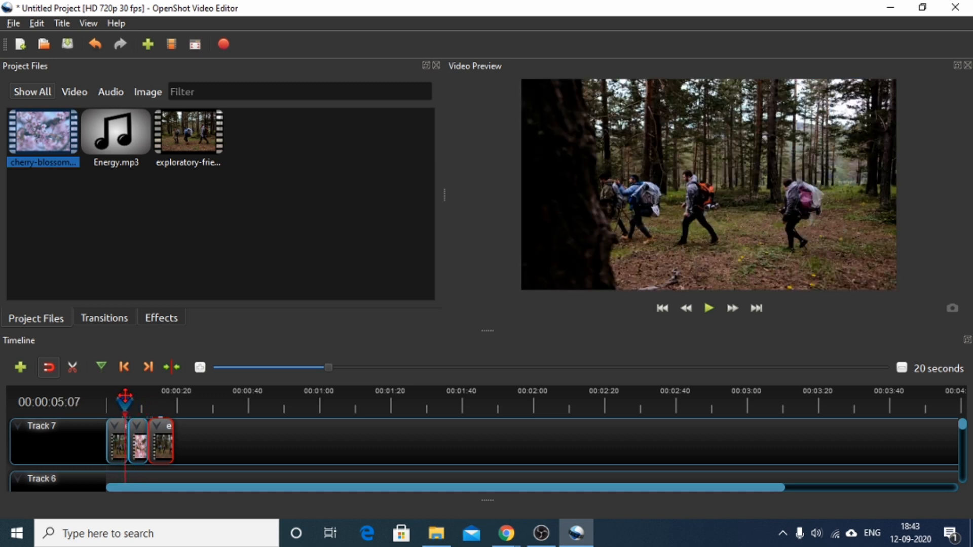
click(707, 313)
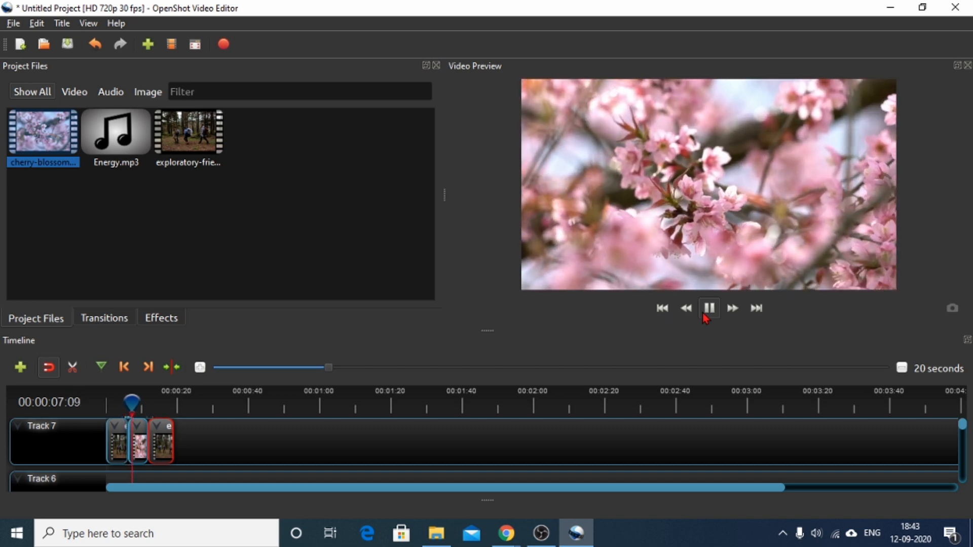
click(711, 307)
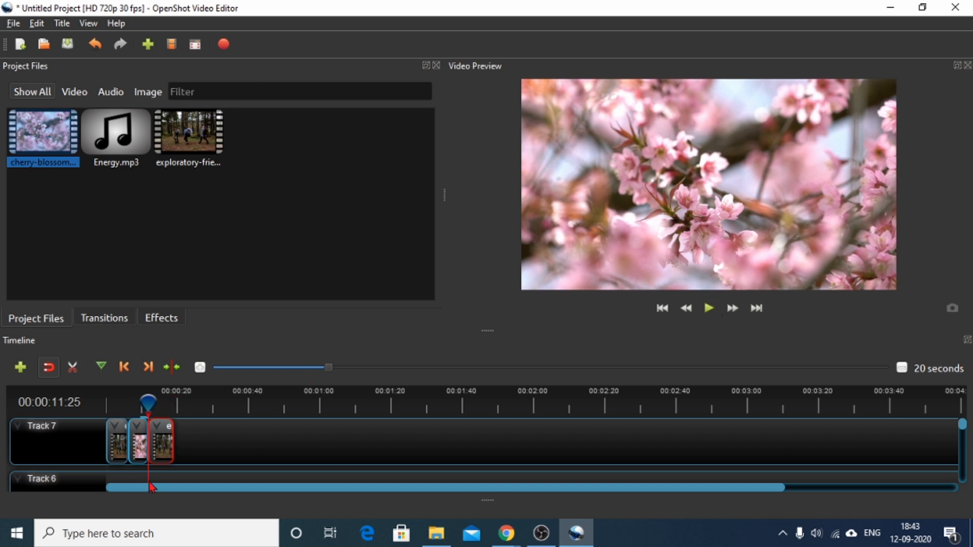
- Overlap the cherry-blossom clip with both forest clips on Track 7 to create automatic transitions, and play them back from about 8 seconds
drag(161, 447, 188, 448)
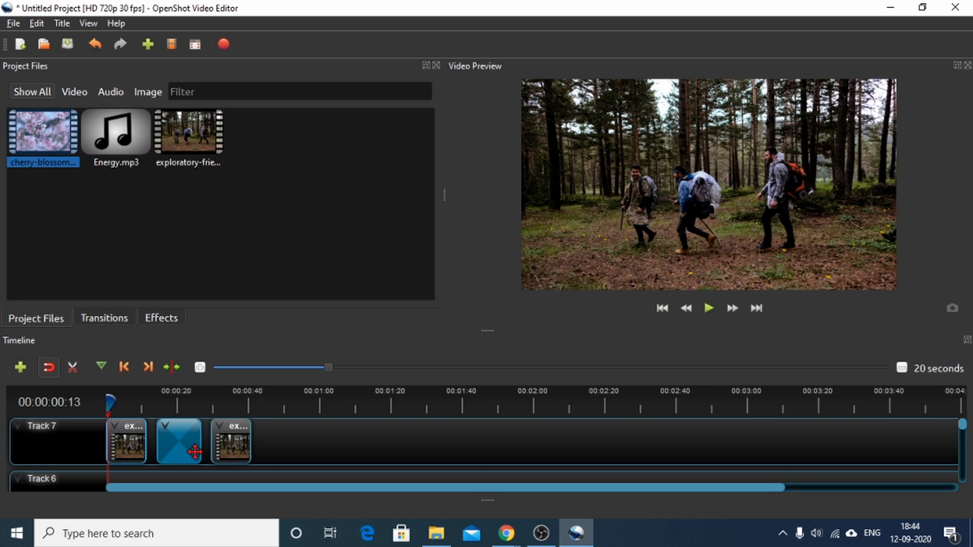
mouse_move(186, 452)
mouse_down()
mouse_move(165, 444)
mouse_move(196, 437)
mouse_move(187, 437)
mouse_up()
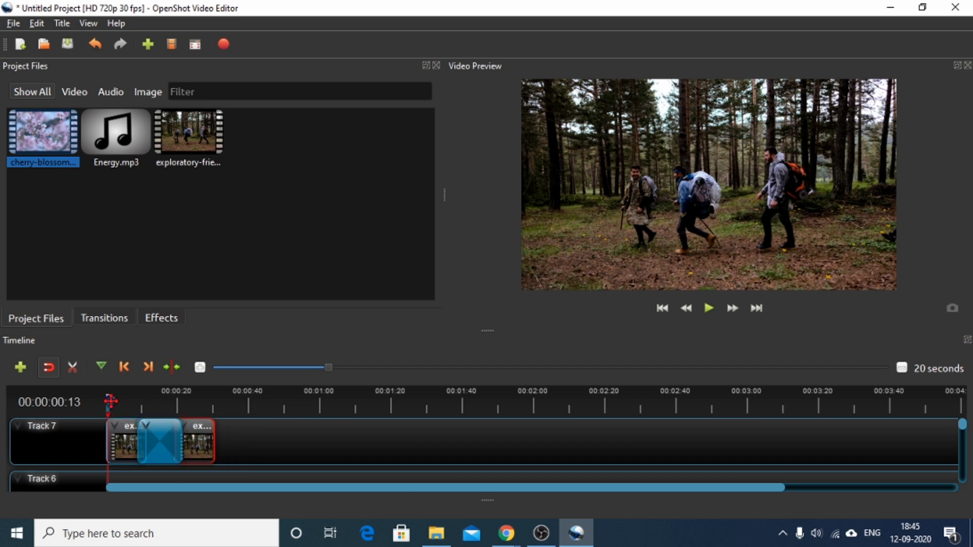
drag(110, 402, 133, 401)
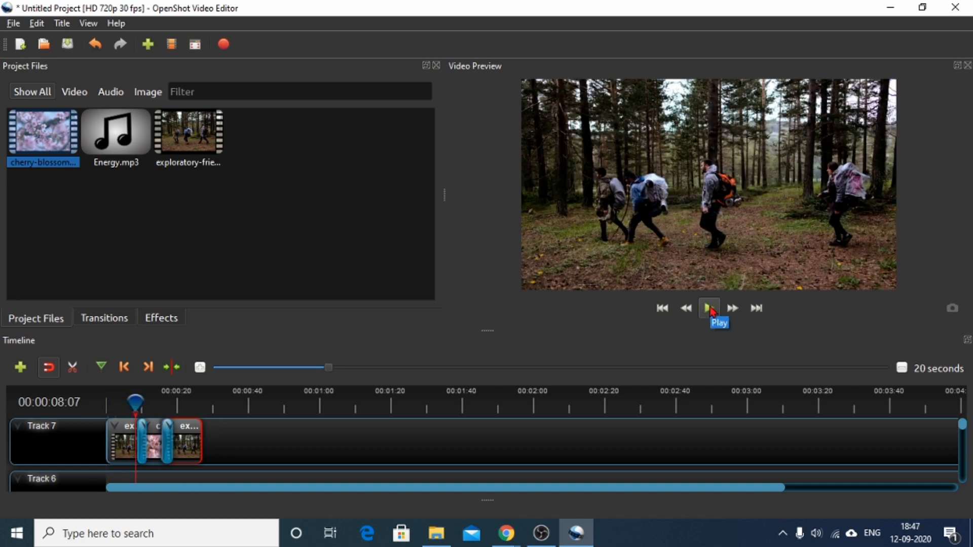
click(712, 310)
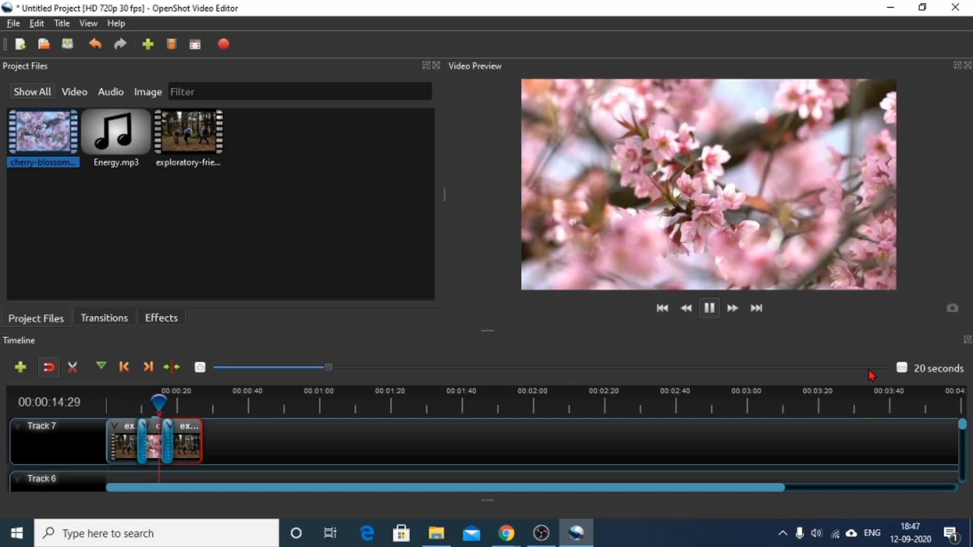
click(709, 309)
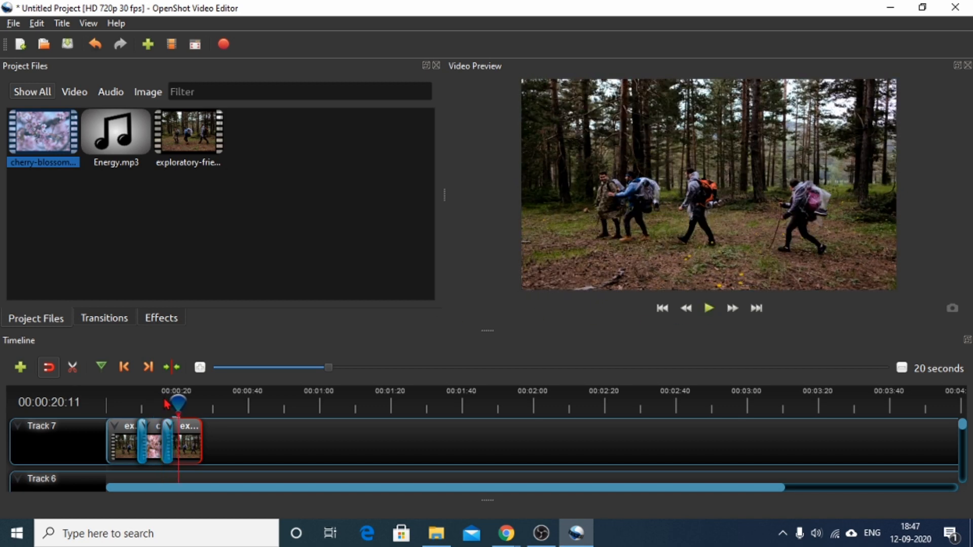
- Remove the automatic transitions and place the cherry-blossom clip and the second forest clip end to end after the first forest clip
key(Delete)
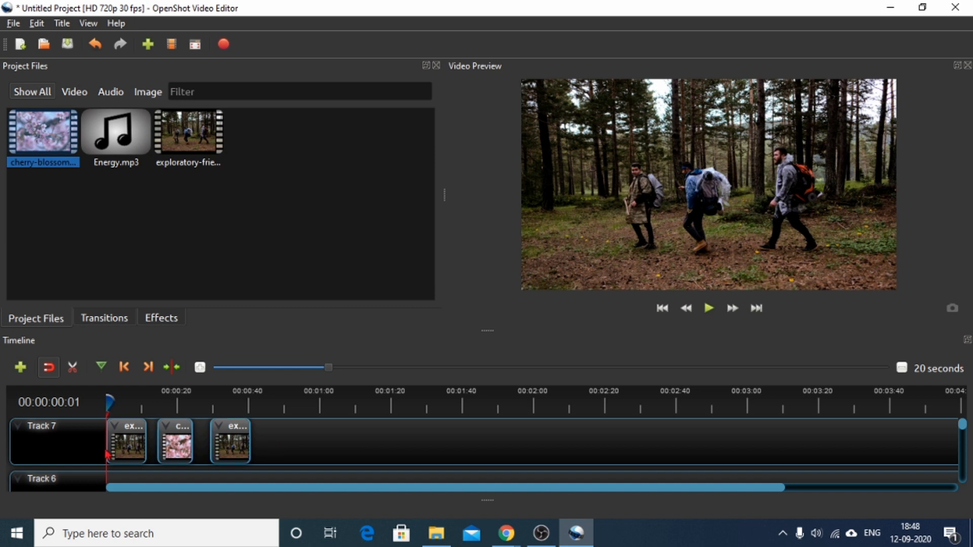
click(94, 320)
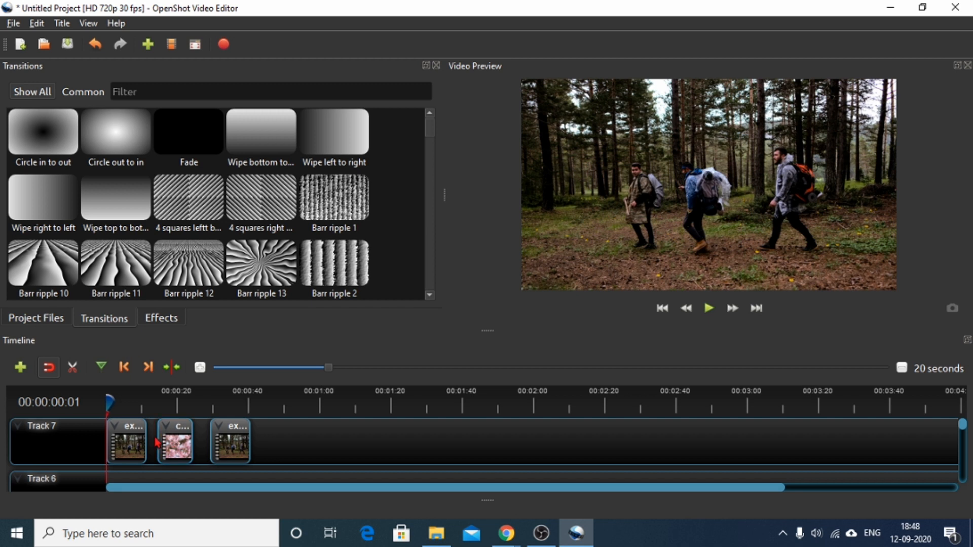
drag(171, 455, 163, 452)
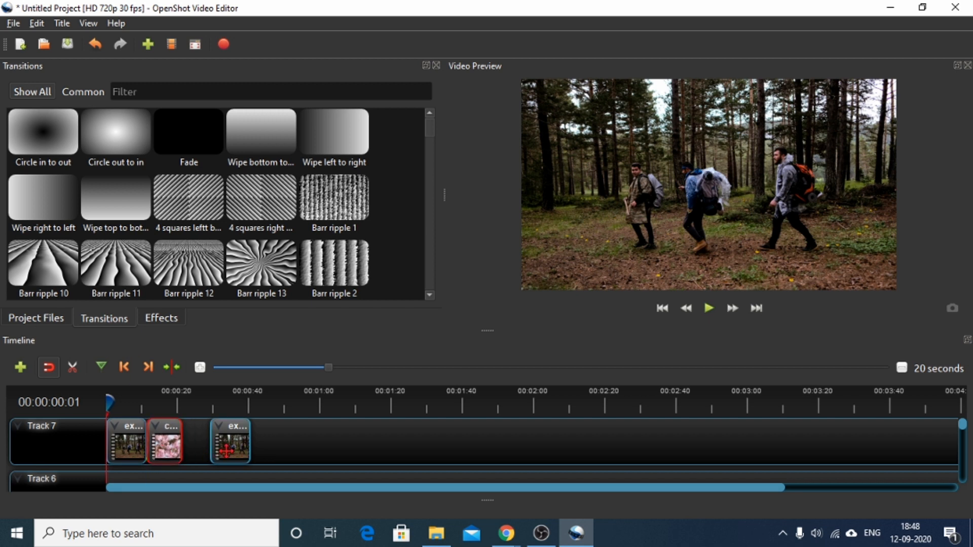
drag(233, 446, 205, 442)
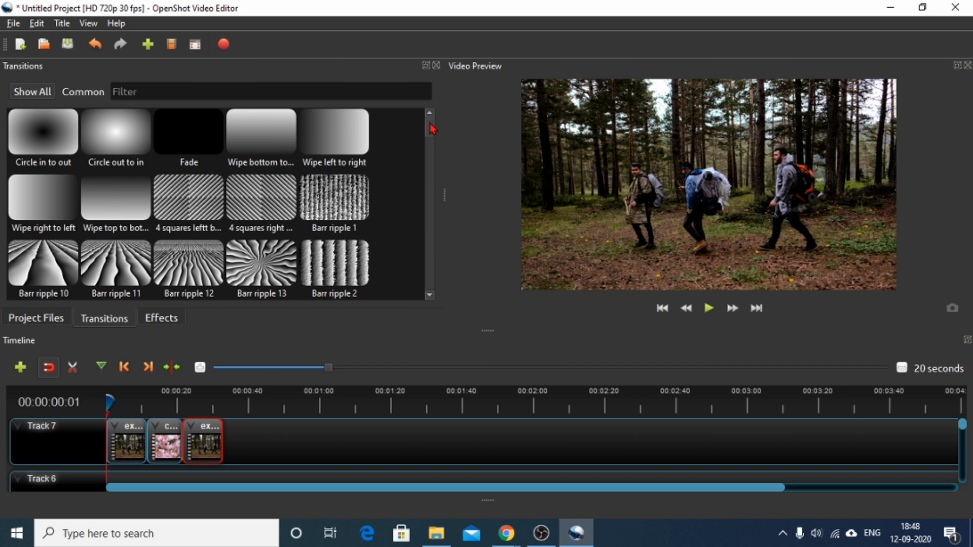
- Add the Deform 4 transition between the first forest clip and the cherry-blossom clip, and Boxes 8 between the cherry-blossom and second forest clips
drag(432, 128, 438, 164)
drag(189, 208, 135, 435)
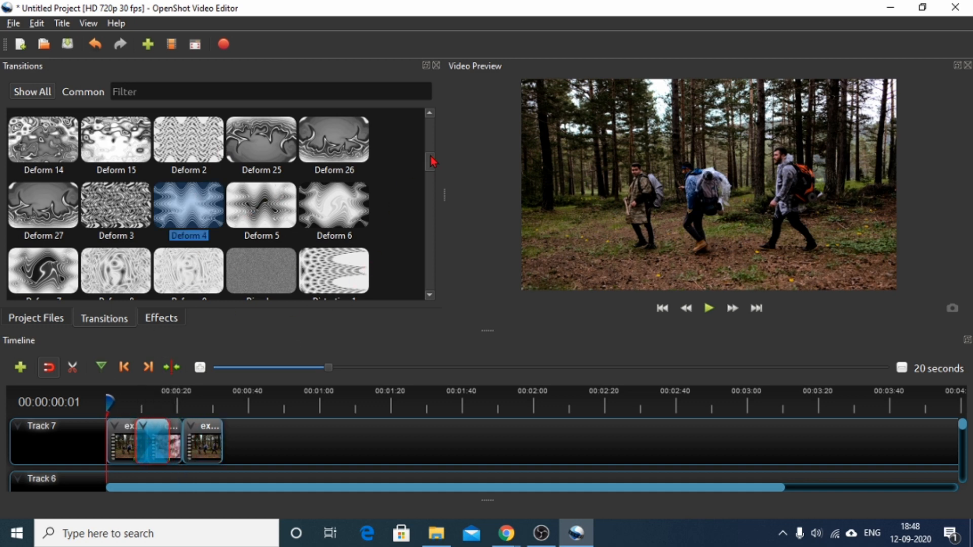
drag(431, 158, 432, 146)
drag(177, 205, 190, 443)
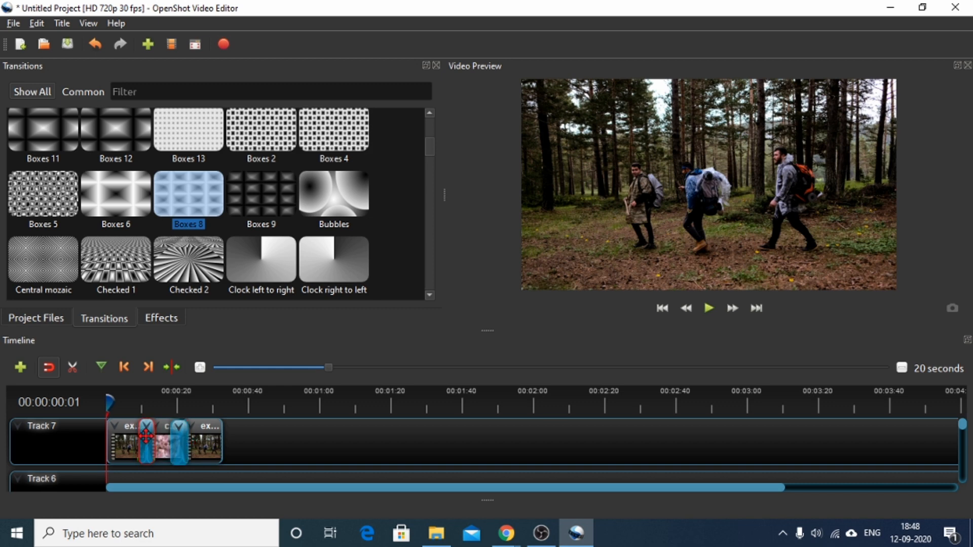
- Play back both added transitions on Track 7, starting from about 8 seconds
drag(108, 400, 134, 401)
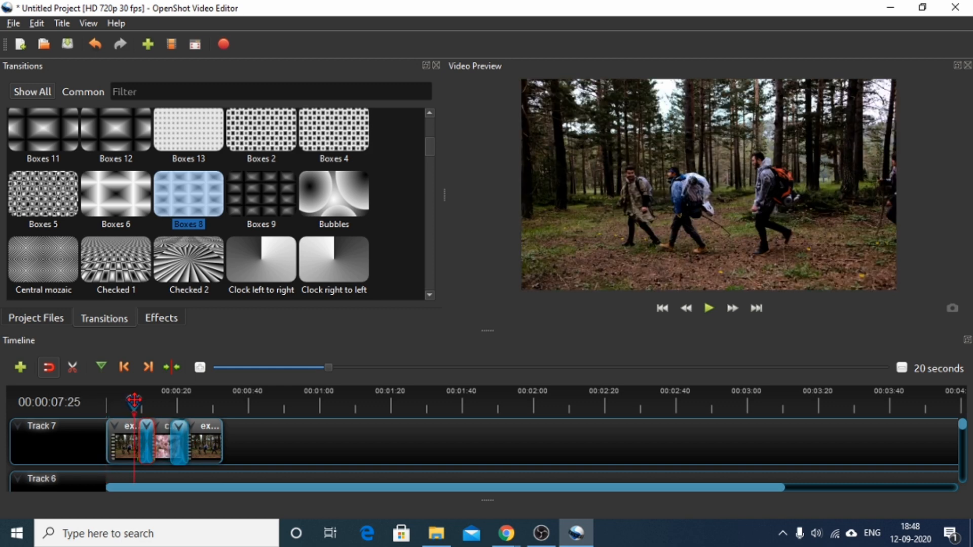
click(709, 309)
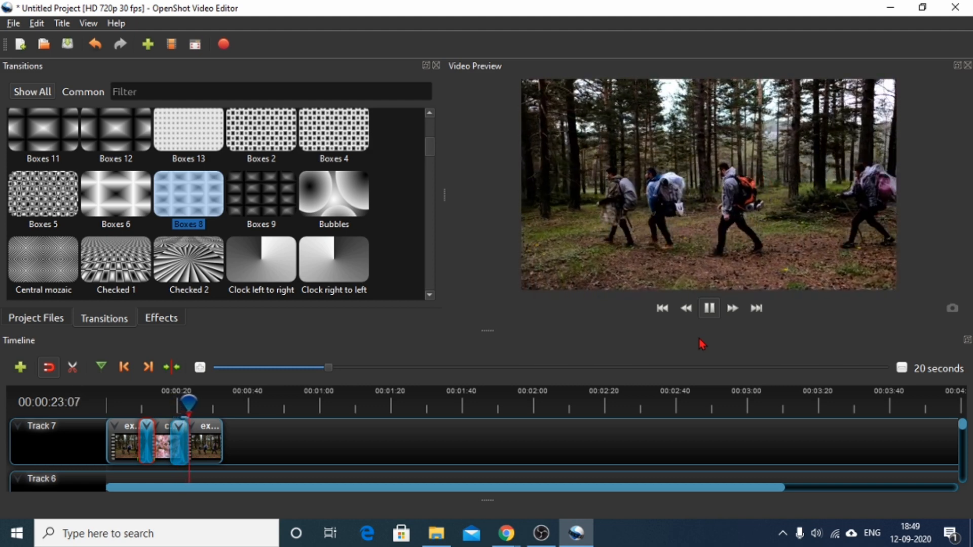
click(709, 308)
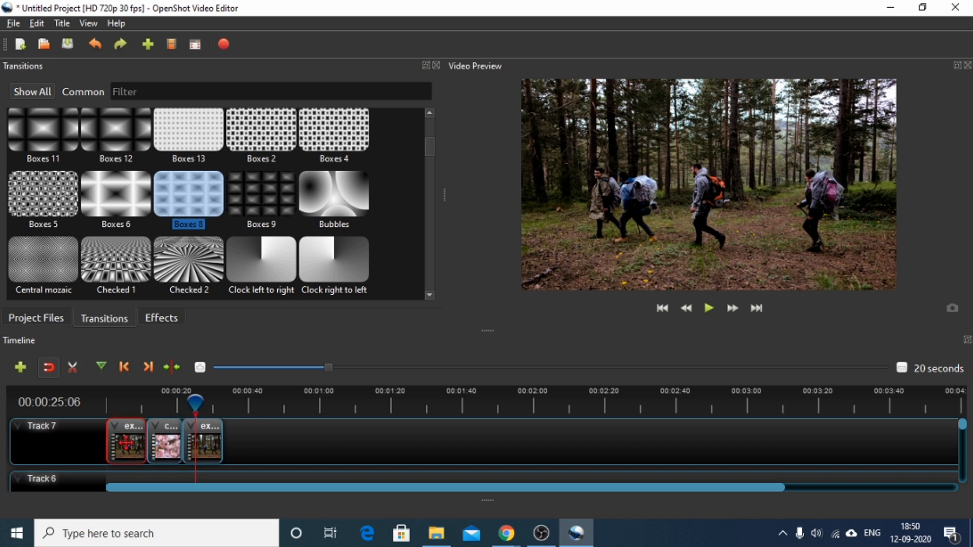
- Delete both forest clips from Track 7 and move the cherry-blossom clip to the start of the track
key(Delete)
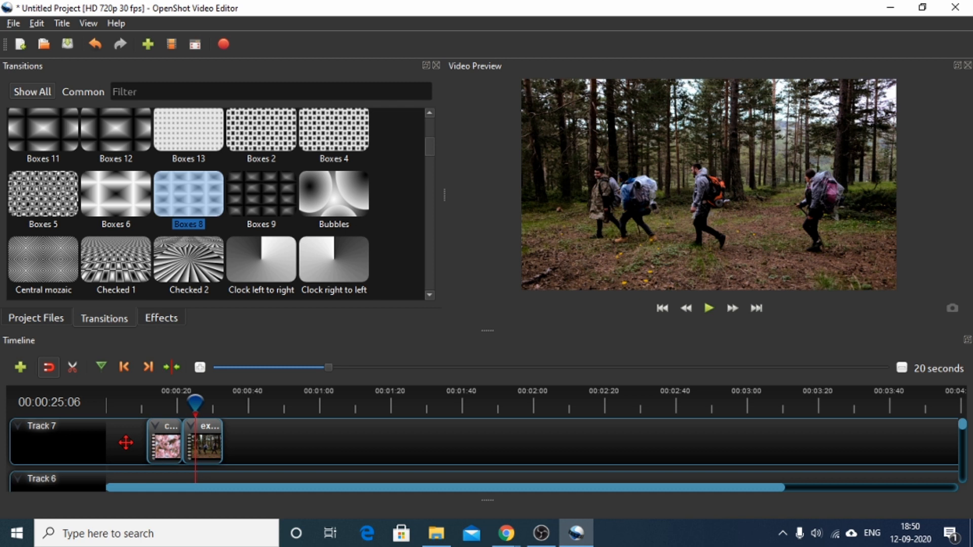
click(196, 446)
key(Delete)
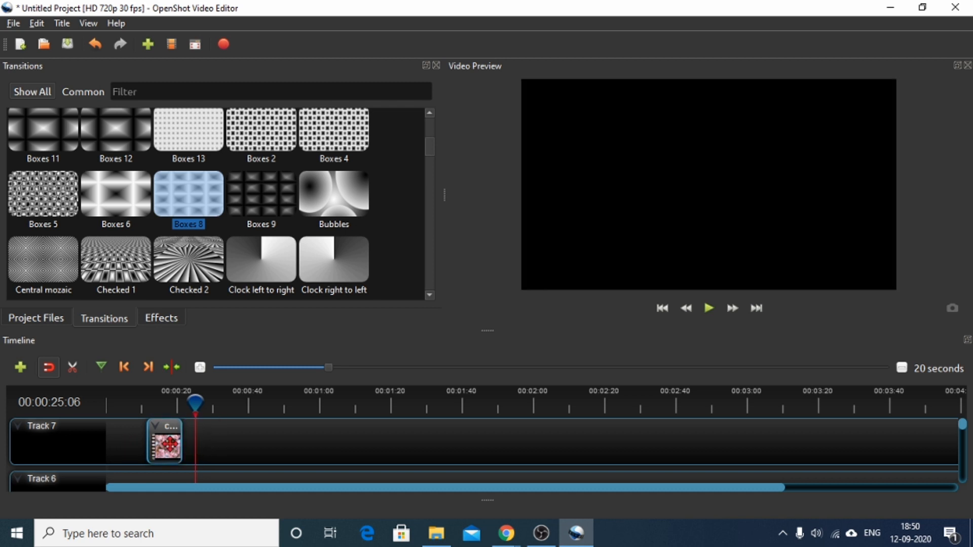
drag(168, 445, 127, 445)
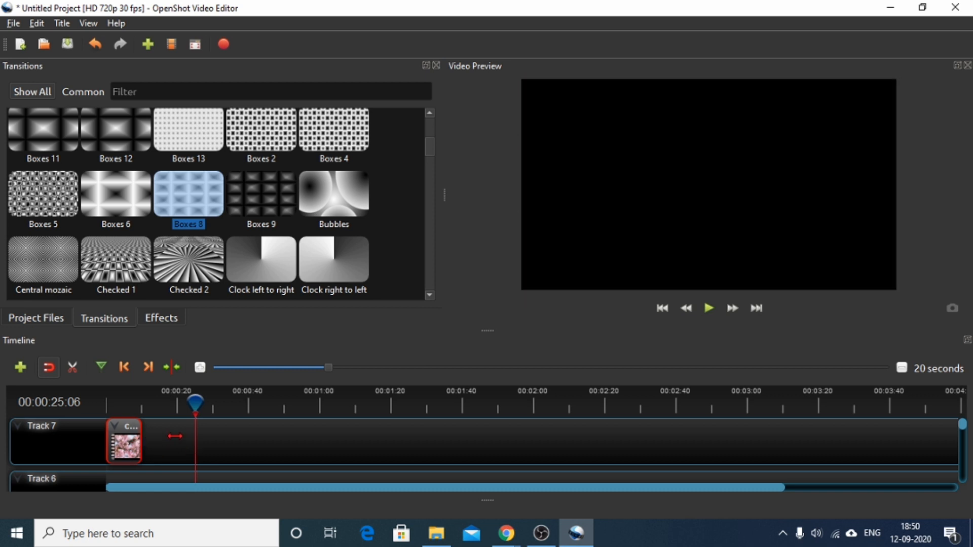
- Set the playhead to the beginning of the cherry-blossom clip and apply Fade In (Fast) to the start of the clip
click(708, 313)
click(116, 404)
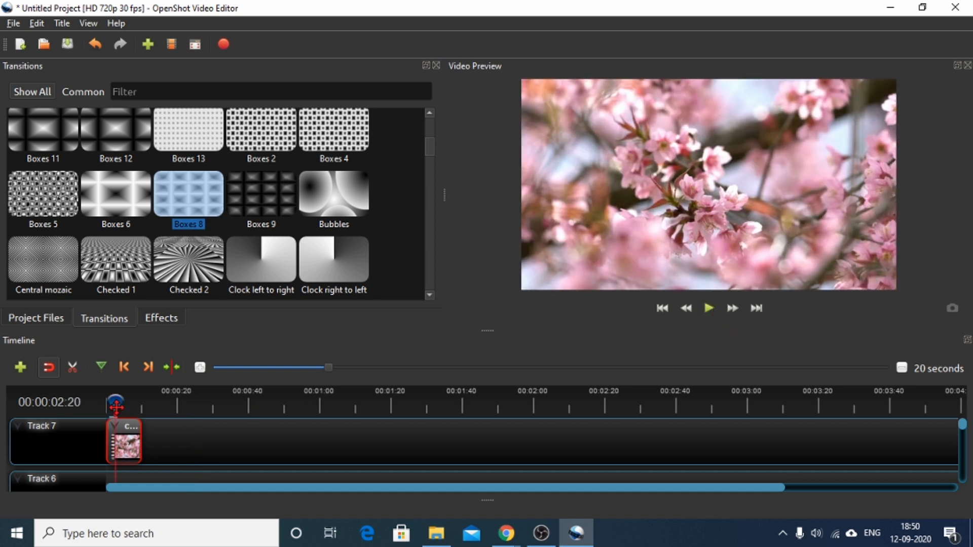
drag(116, 404, 107, 404)
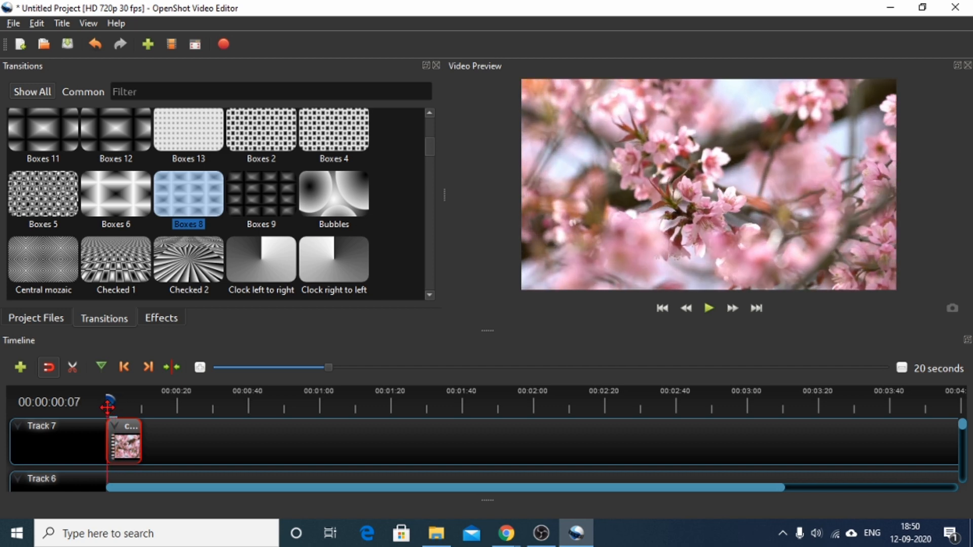
right_click(131, 434)
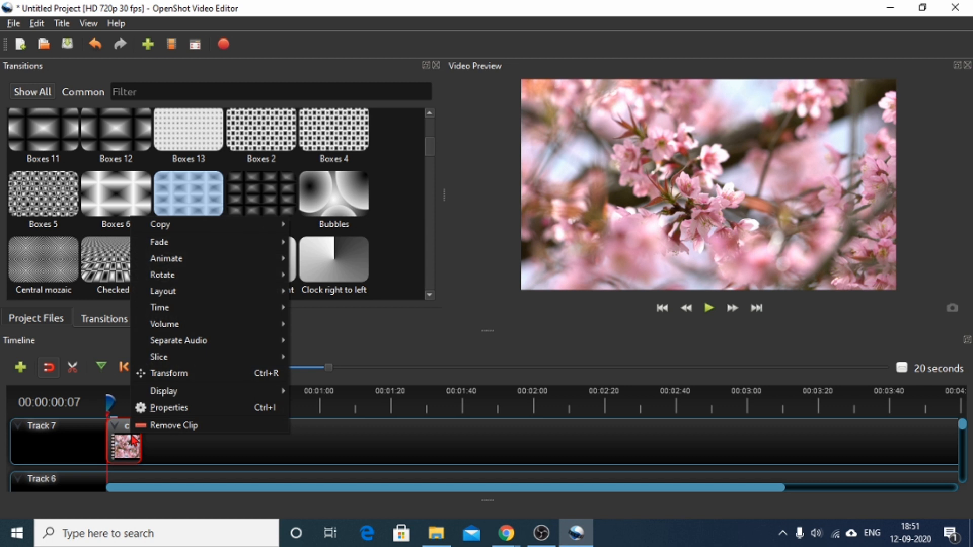
click(133, 439)
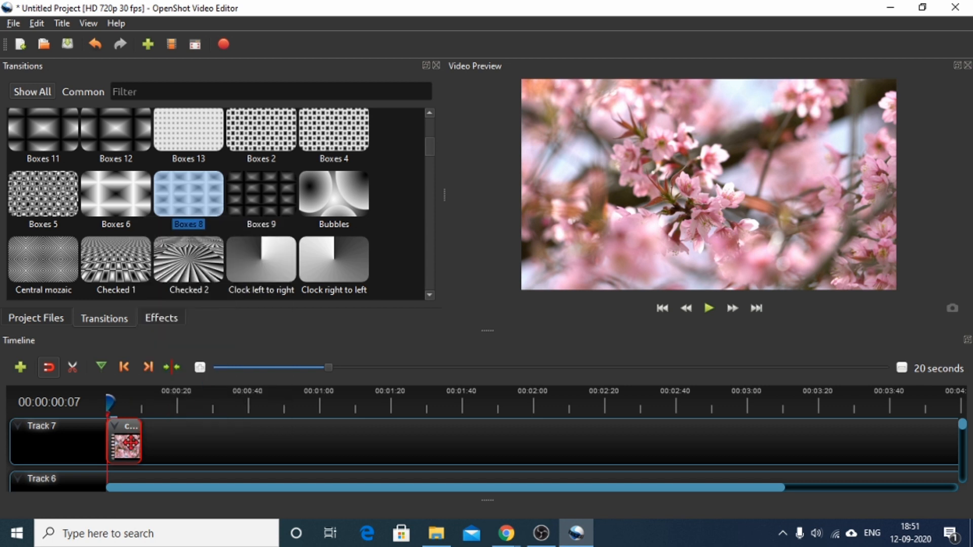
right_click(130, 442)
mouse_move(169, 252)
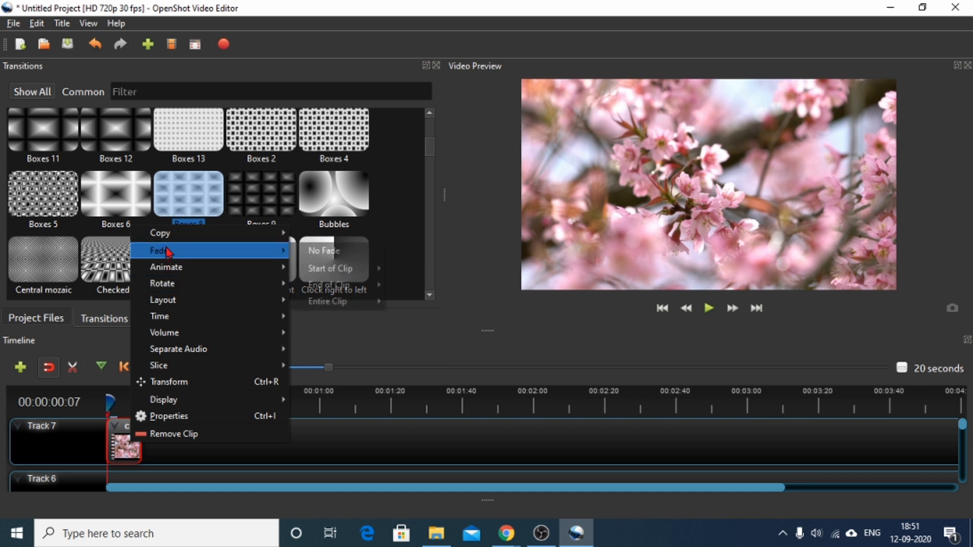
mouse_move(330, 284)
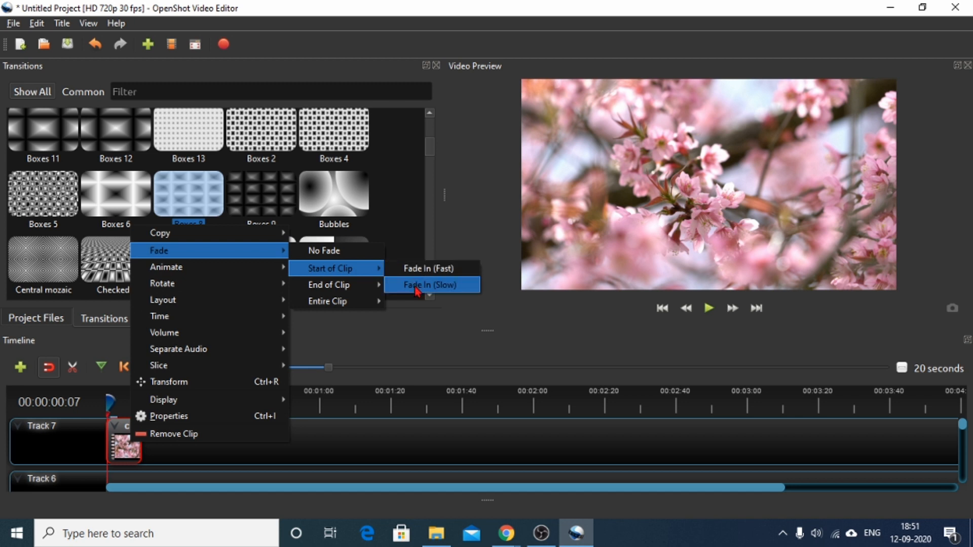
click(415, 272)
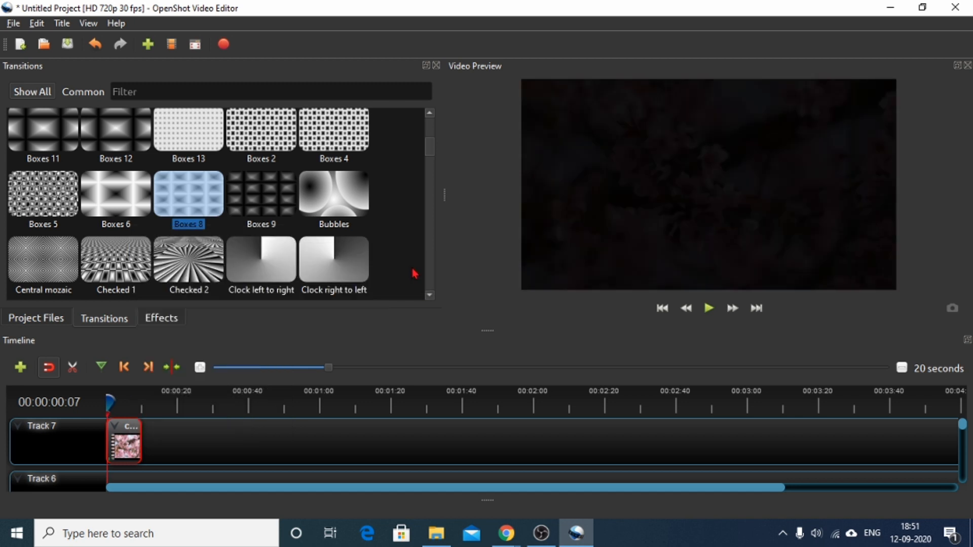
- Apply Fade Out (Fast) to the end of the cherry-blossom clip and play the clip back
right_click(138, 435)
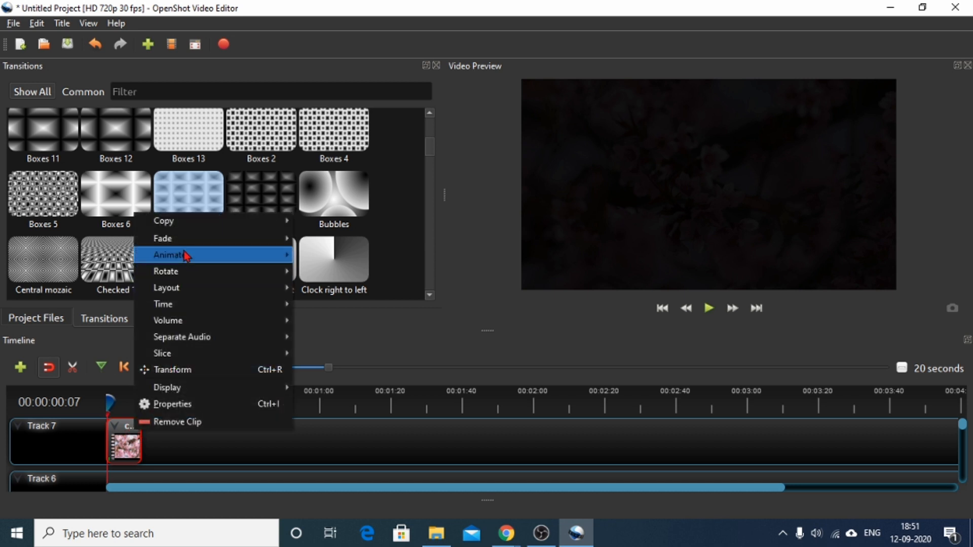
mouse_move(325, 282)
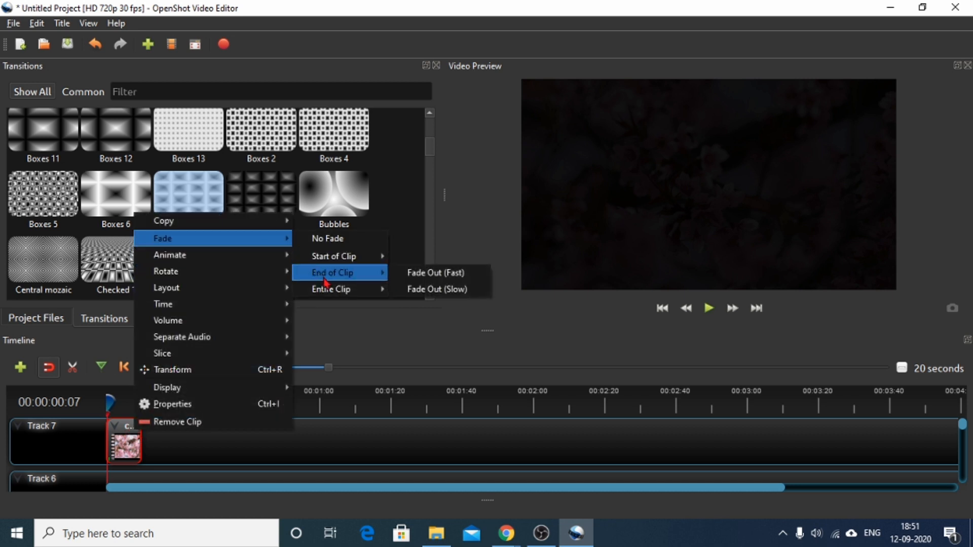
click(416, 276)
key(space)
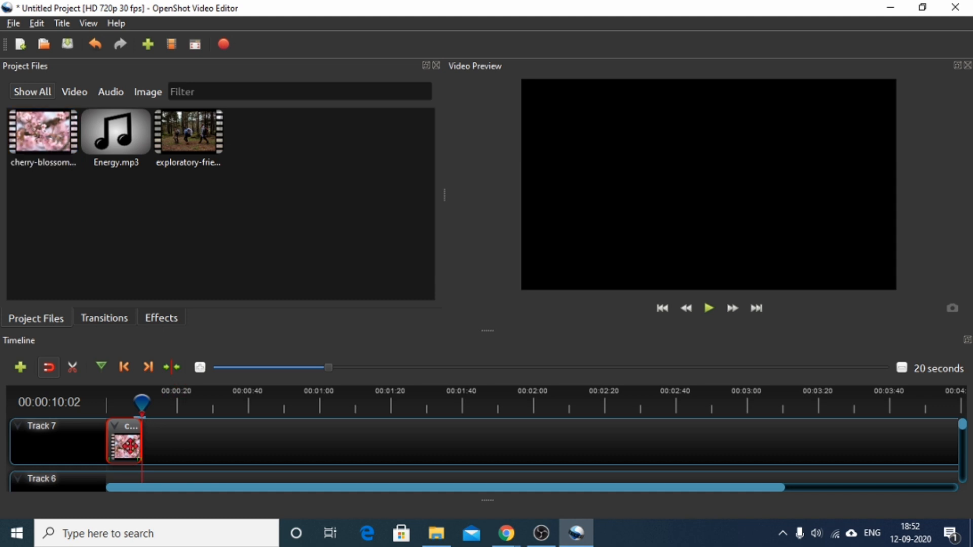
- Replace the cherry-blossom clip on Track 7 with the forest clip at about 4 seconds and play it back at normal speed
key(Delete)
drag(195, 144, 120, 443)
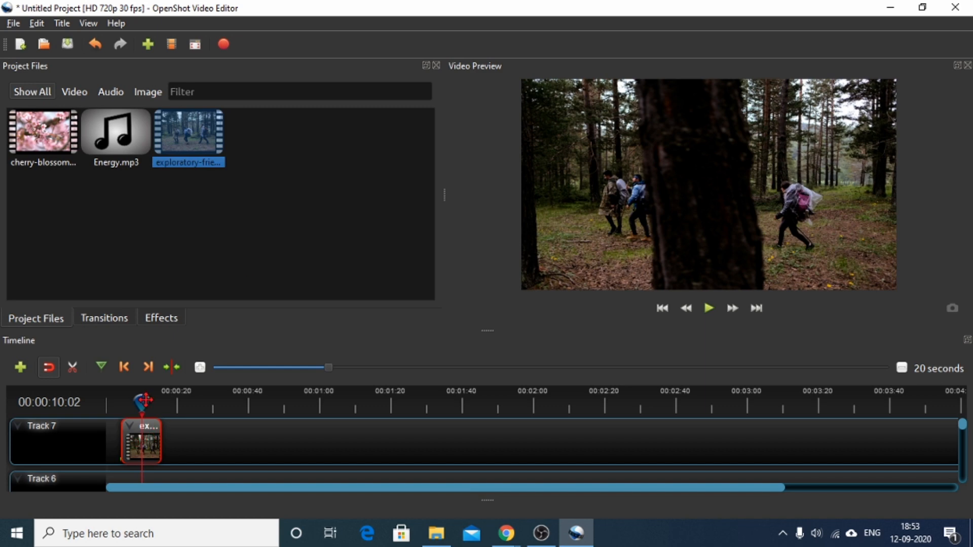
drag(145, 400, 118, 401)
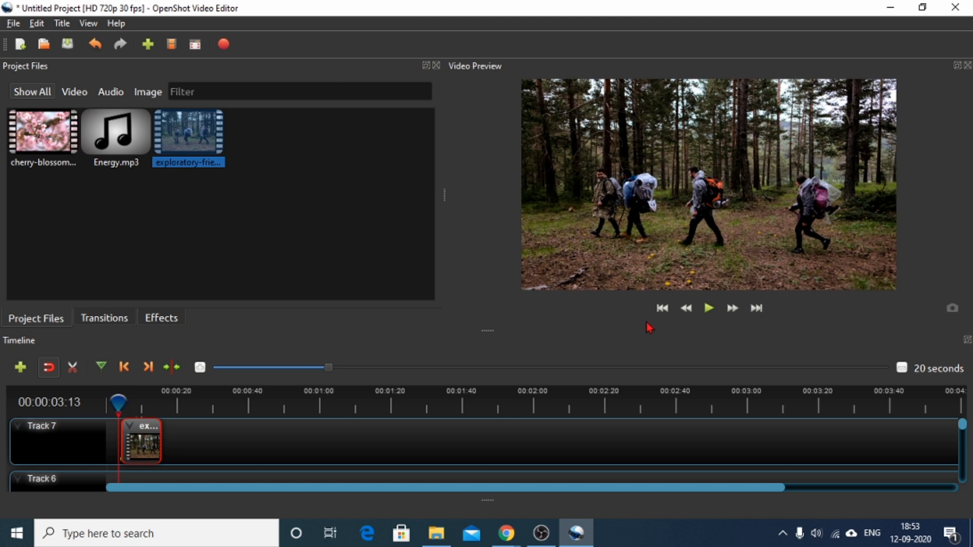
click(709, 308)
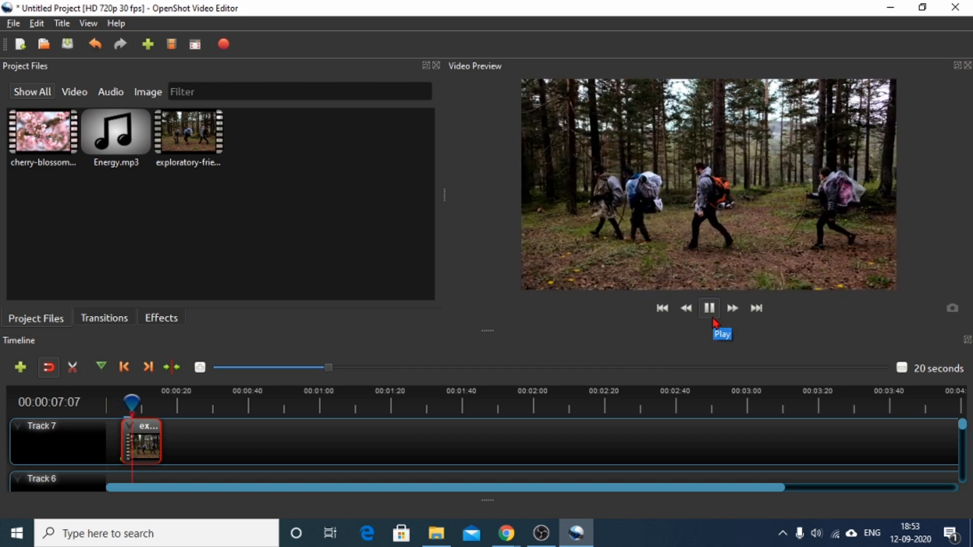
click(712, 311)
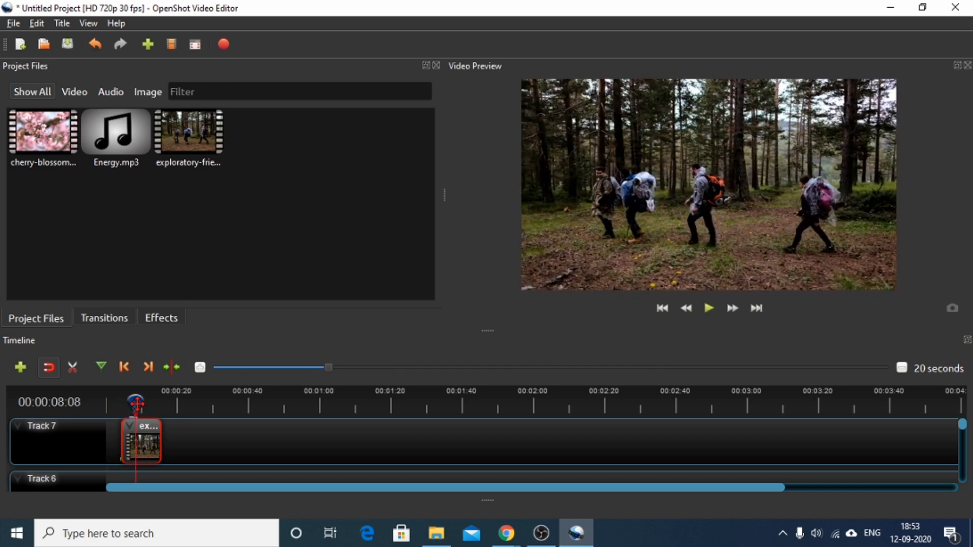
- Return the playhead to just before the forest clip and slow the clip to 1/4X forward
mouse_move(136, 403)
mouse_down()
mouse_move(110, 403)
mouse_move(118, 403)
mouse_up()
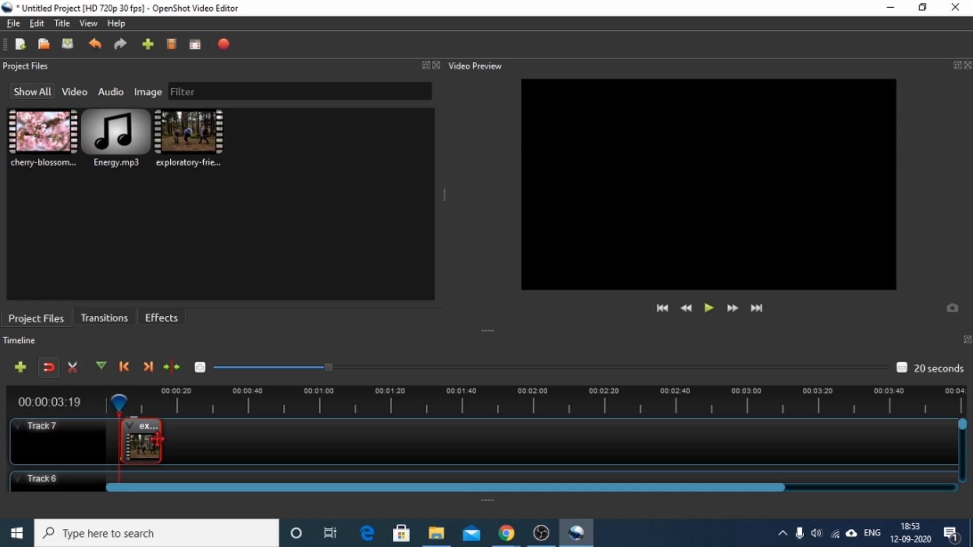
right_click(147, 439)
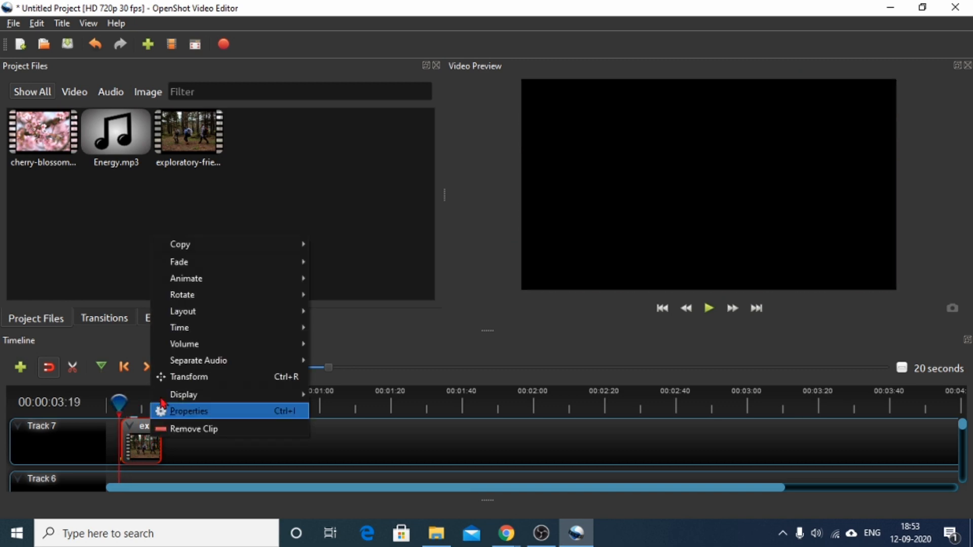
mouse_move(213, 335)
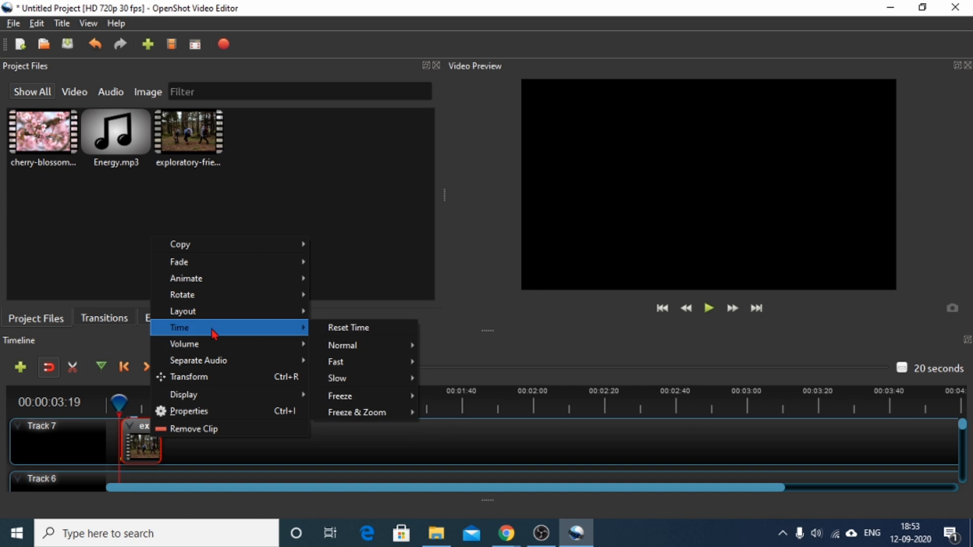
mouse_move(341, 378)
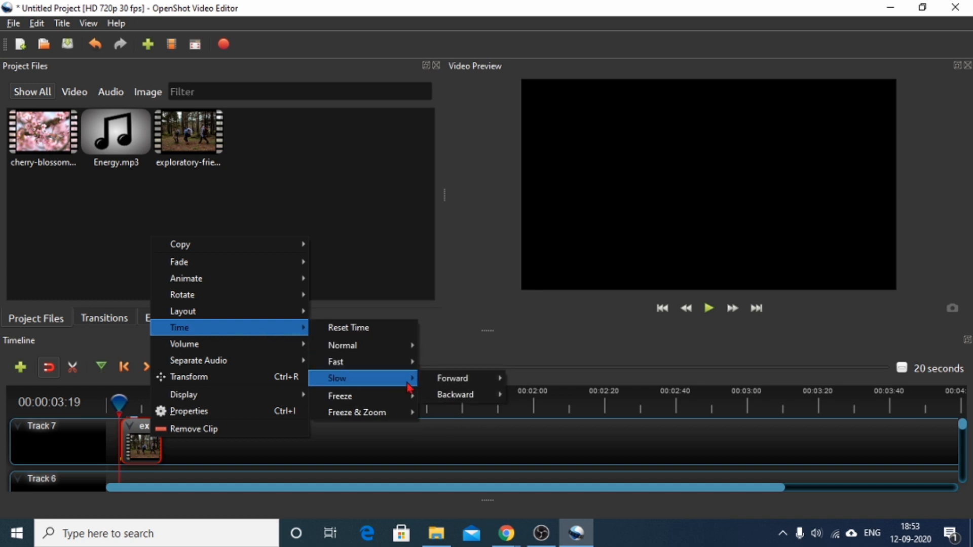
mouse_move(449, 385)
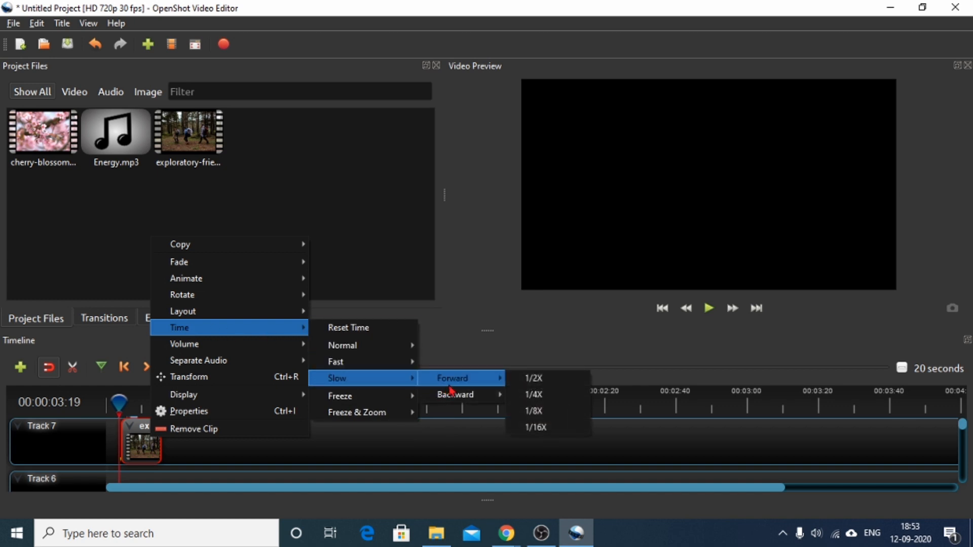
click(537, 404)
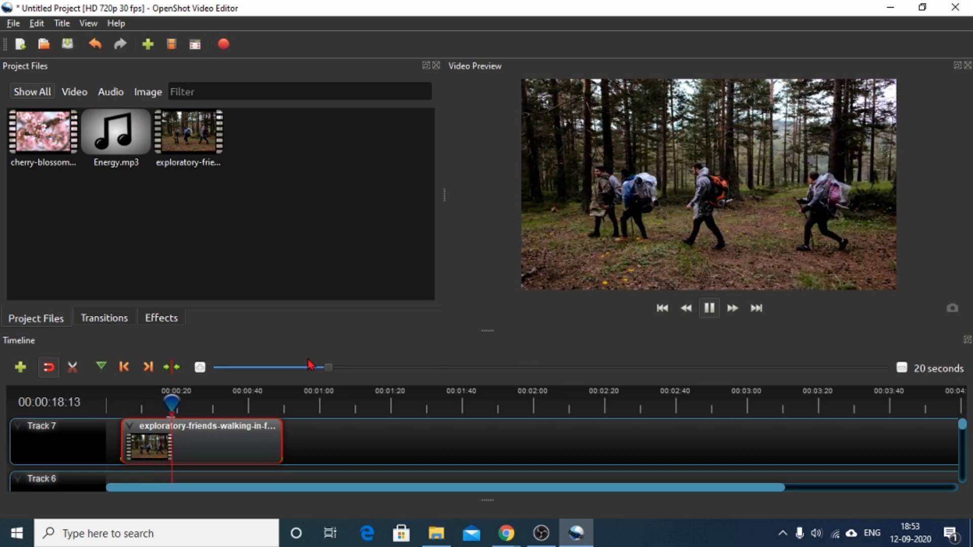
- Slow the forest clip on Track 7 further with the 1/8X forward time option and pause the playback
right_click(164, 434)
mouse_move(193, 308)
mouse_move(350, 358)
mouse_move(466, 358)
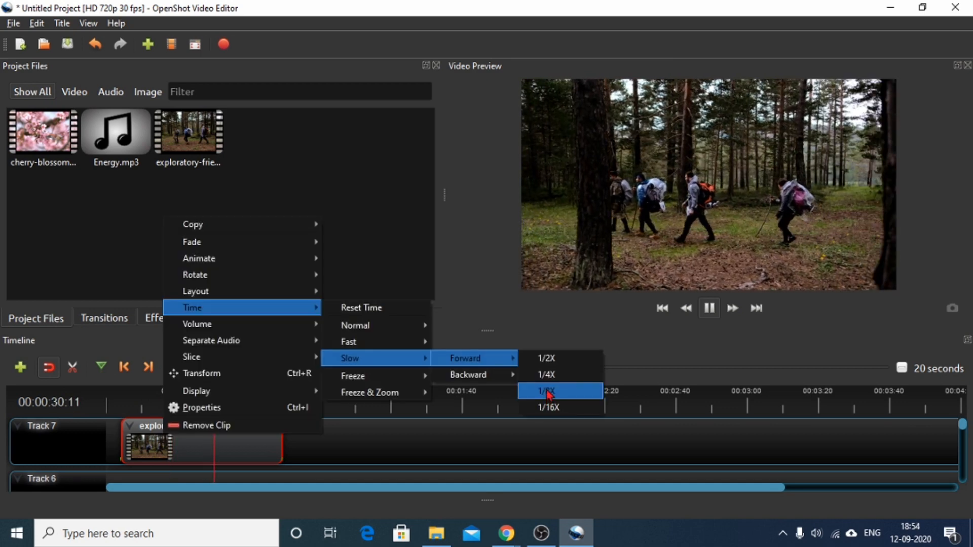
click(548, 392)
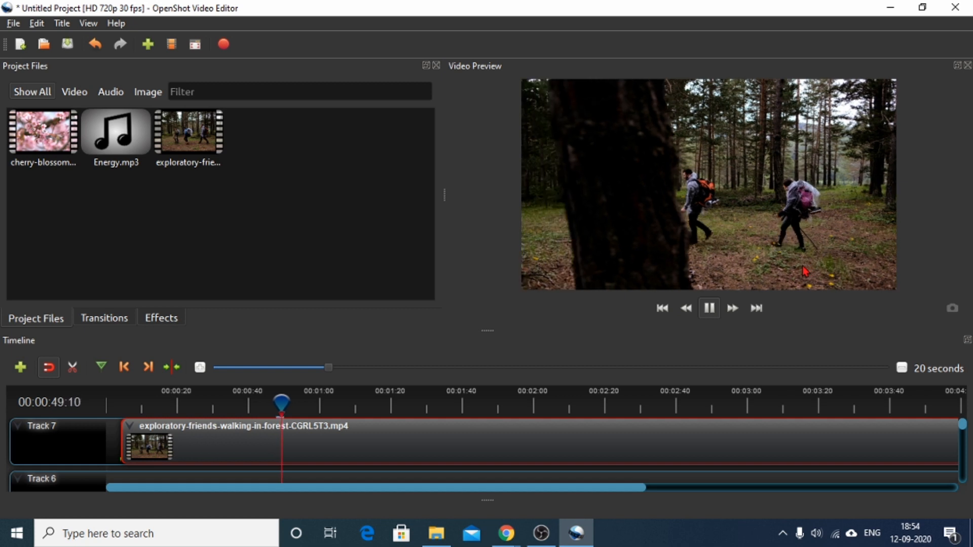
key(space)
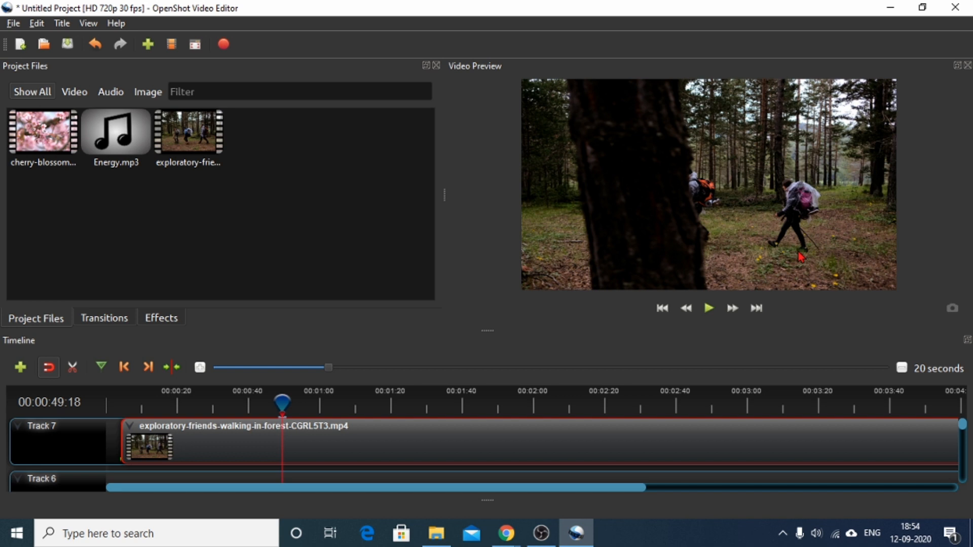
- Speed up the forest clip with the 8X fast forward time option and return the playhead to the clip's start at about 4 seconds
right_click(268, 441)
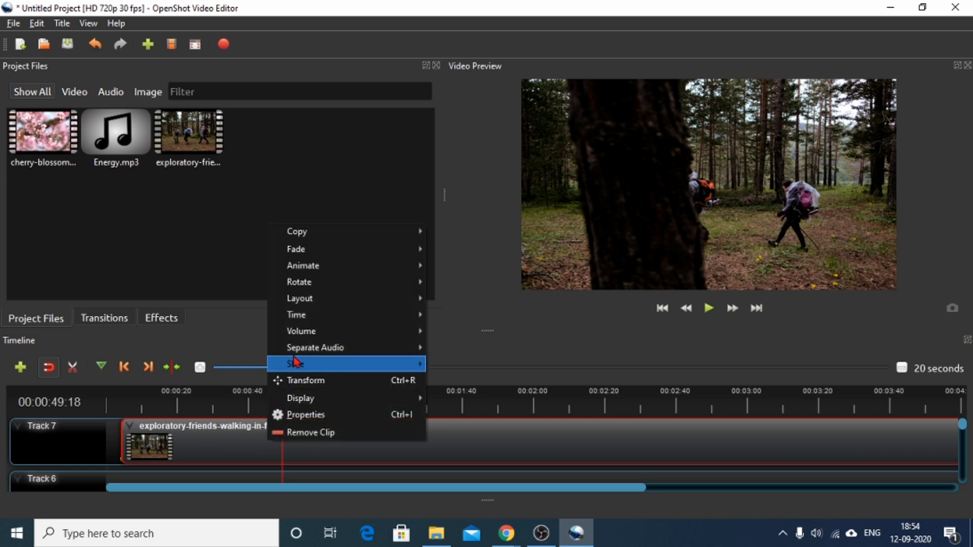
mouse_move(305, 317)
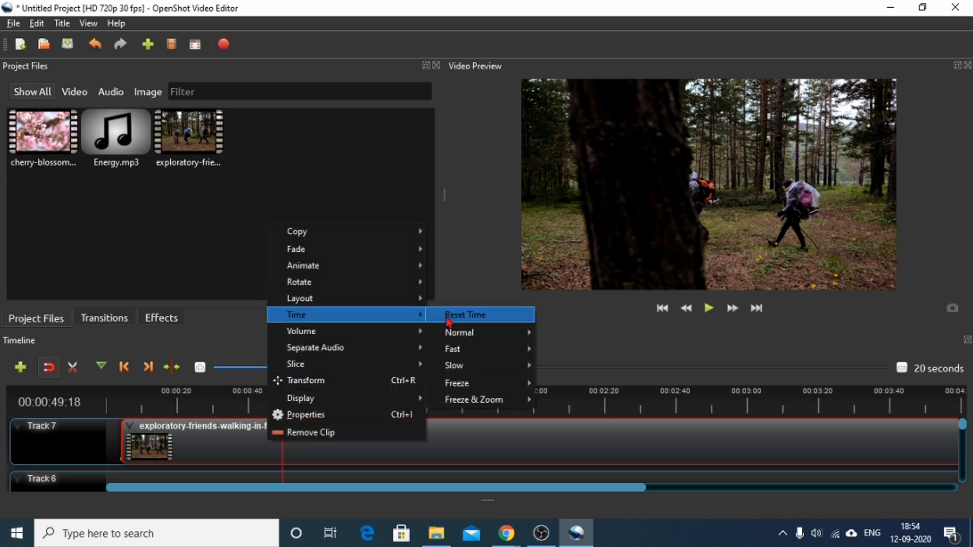
mouse_move(452, 348)
mouse_move(564, 354)
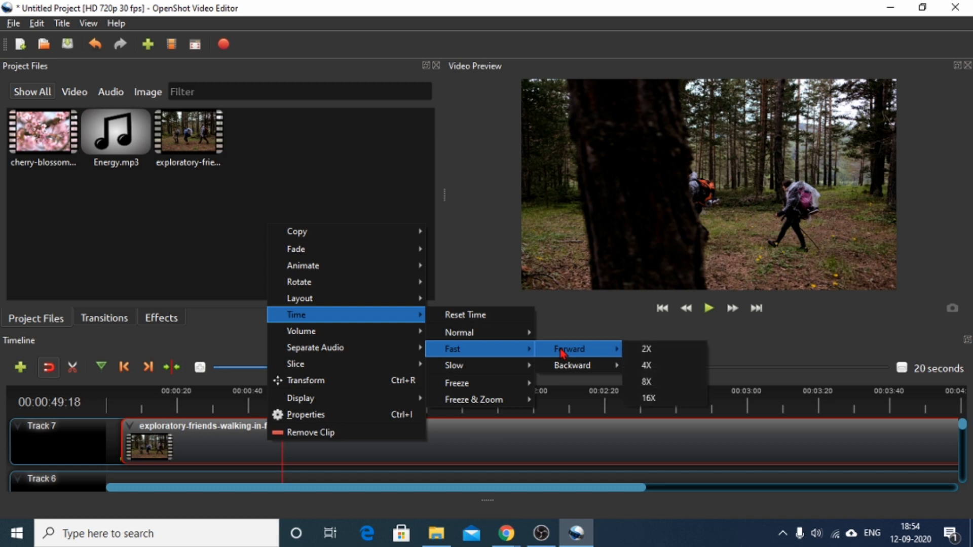
click(646, 385)
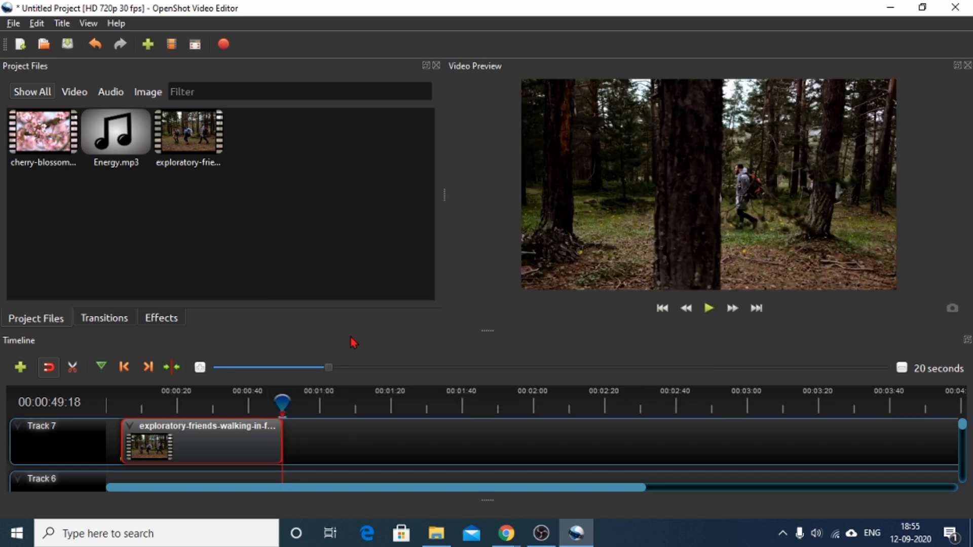
drag(279, 402, 286, 399)
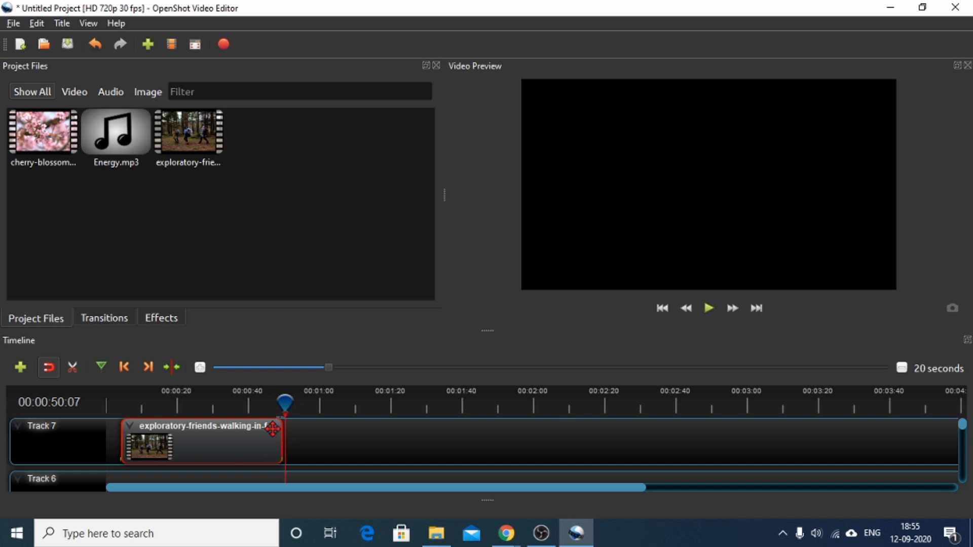
drag(288, 404, 121, 404)
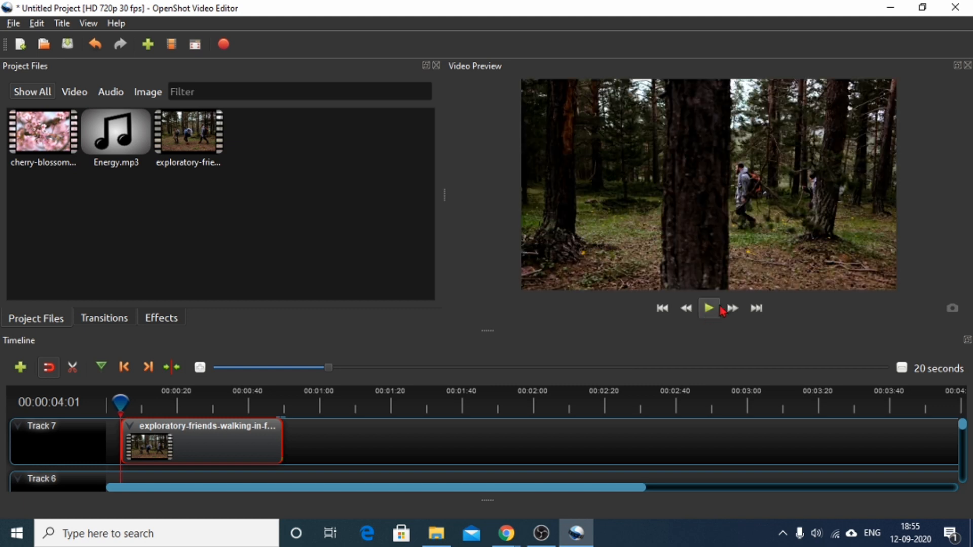